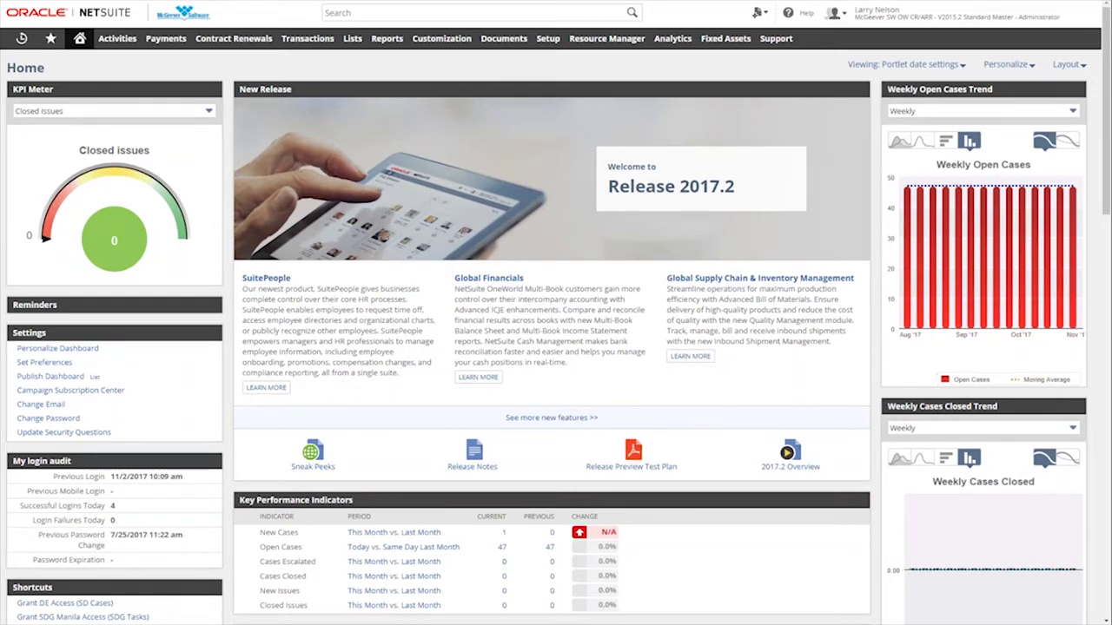
# Switch to the McGeever SW OW CR/ARR - V2015.2 Standard Master role 06: Sales Rep - US West
pyautogui.moveTo(130, 243)
pyautogui.moveTo(935, 17)
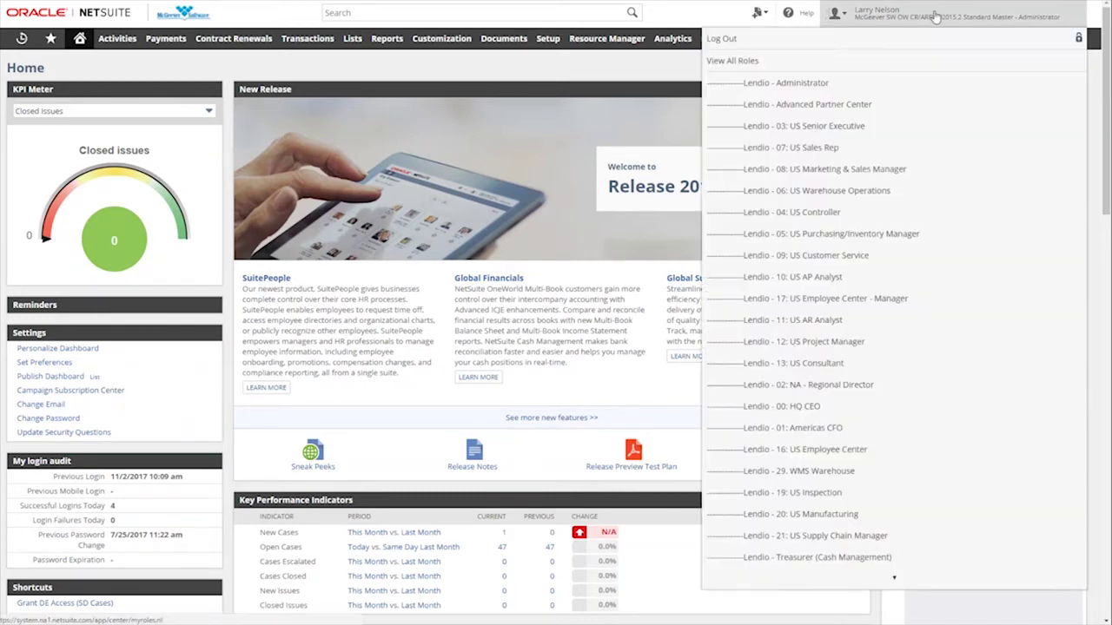
pyautogui.scroll(-5, 899, 306)
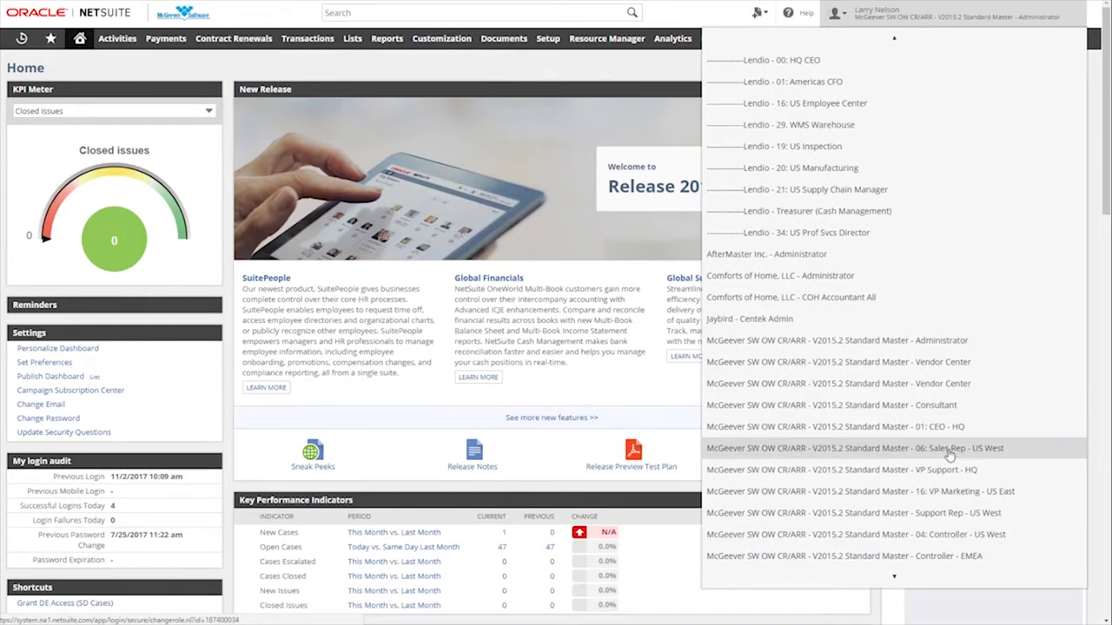
pyautogui.click(949, 448)
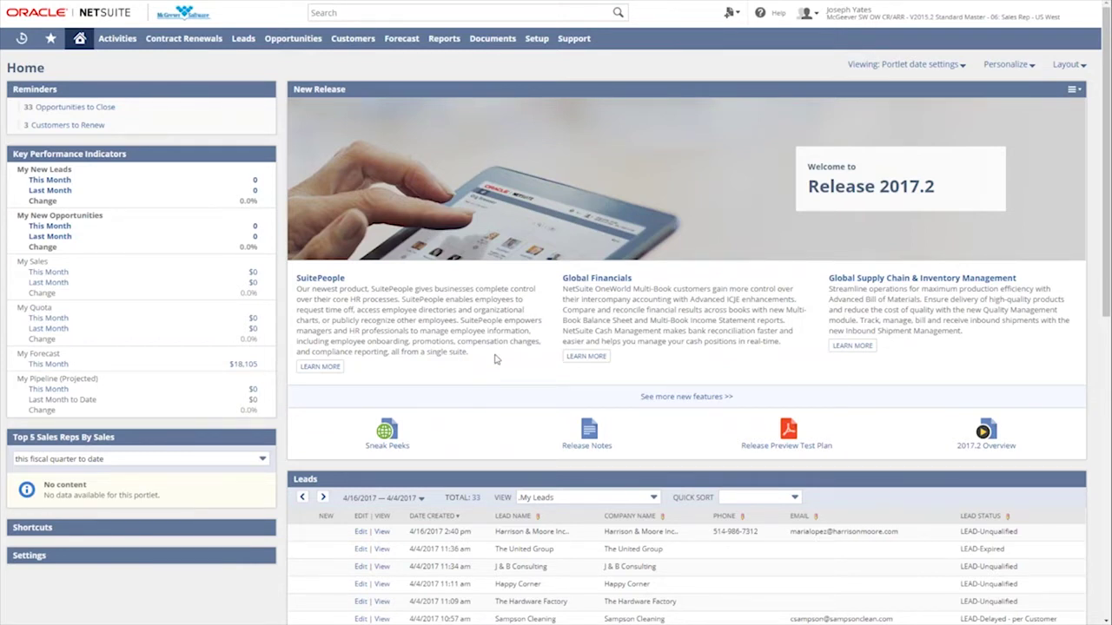
# Look at the dashboard personalization options, then collapse the New Release portlet and expand it again
pyautogui.click(1006, 66)
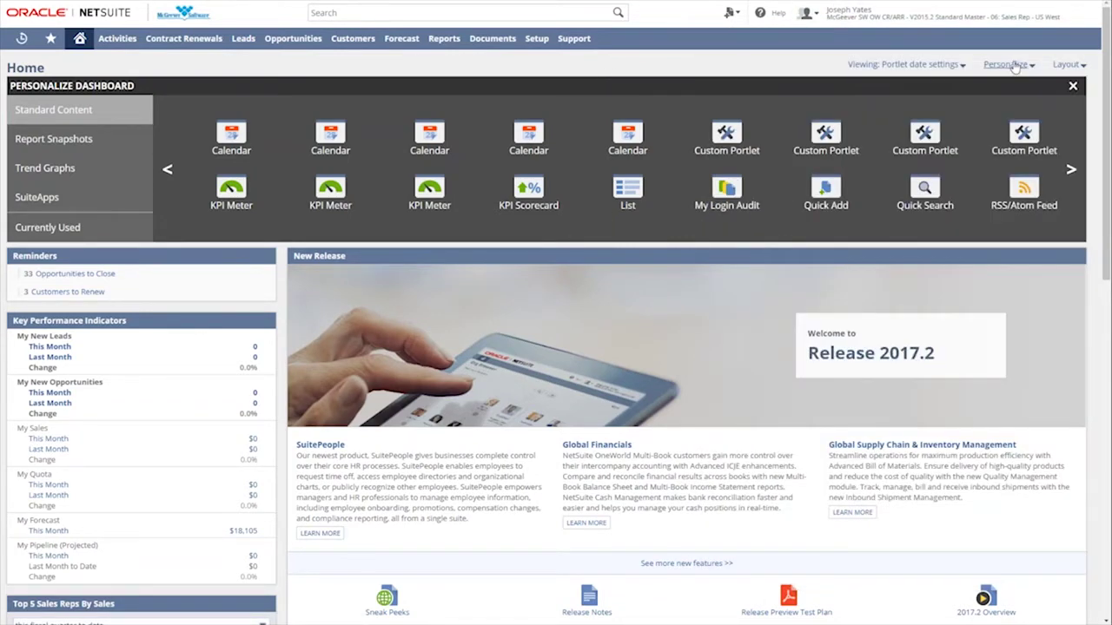
pyautogui.click(1013, 65)
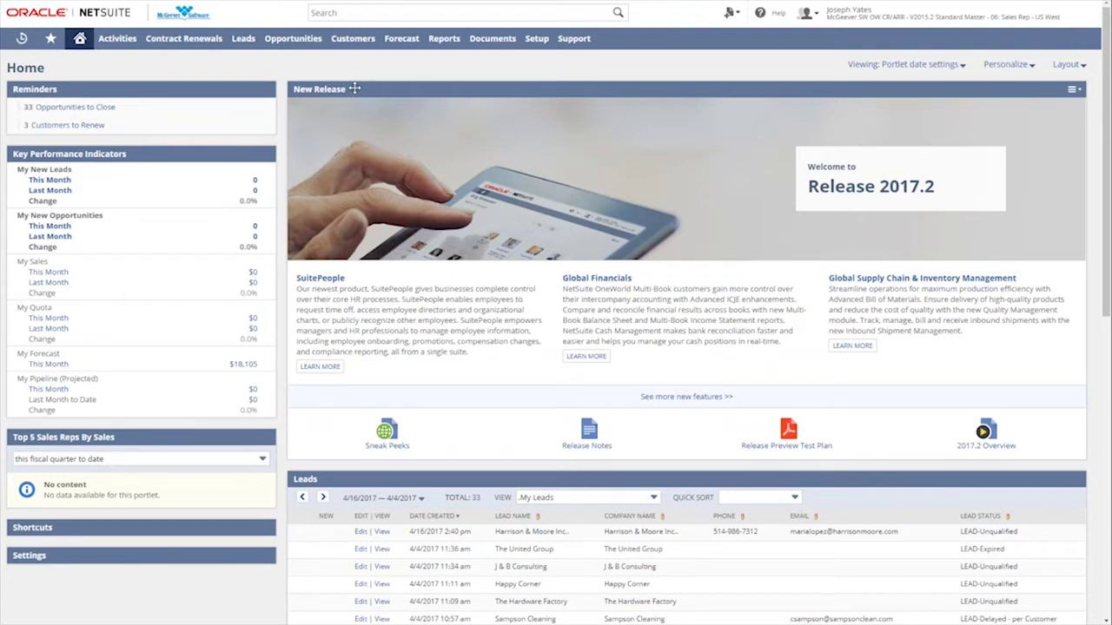
pyautogui.click(672, 89)
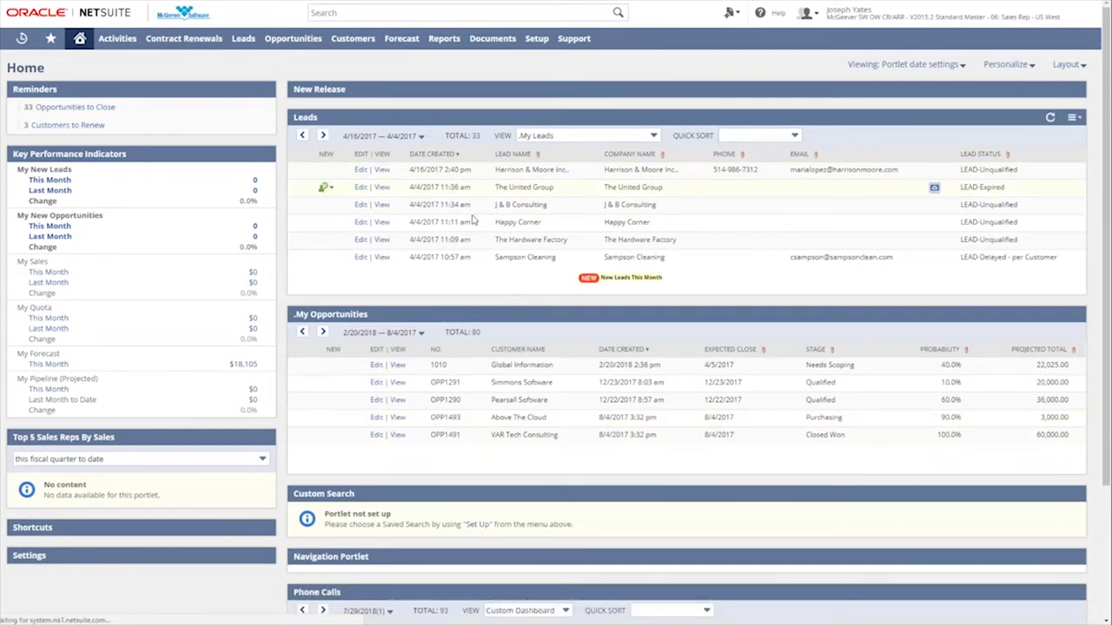
pyautogui.moveTo(522, 383)
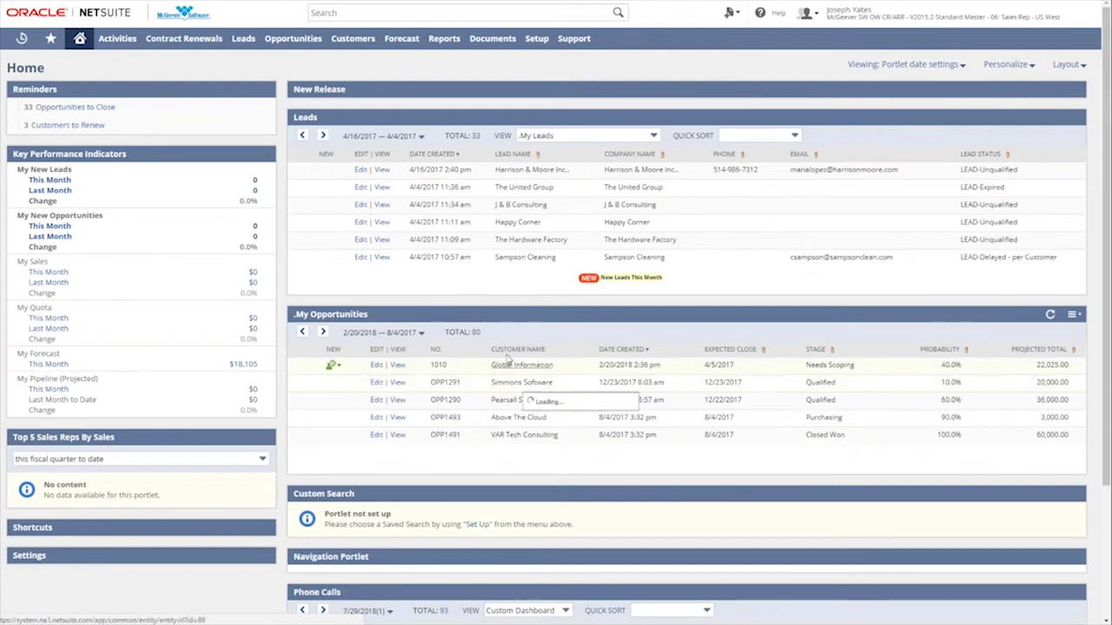
pyautogui.click(561, 87)
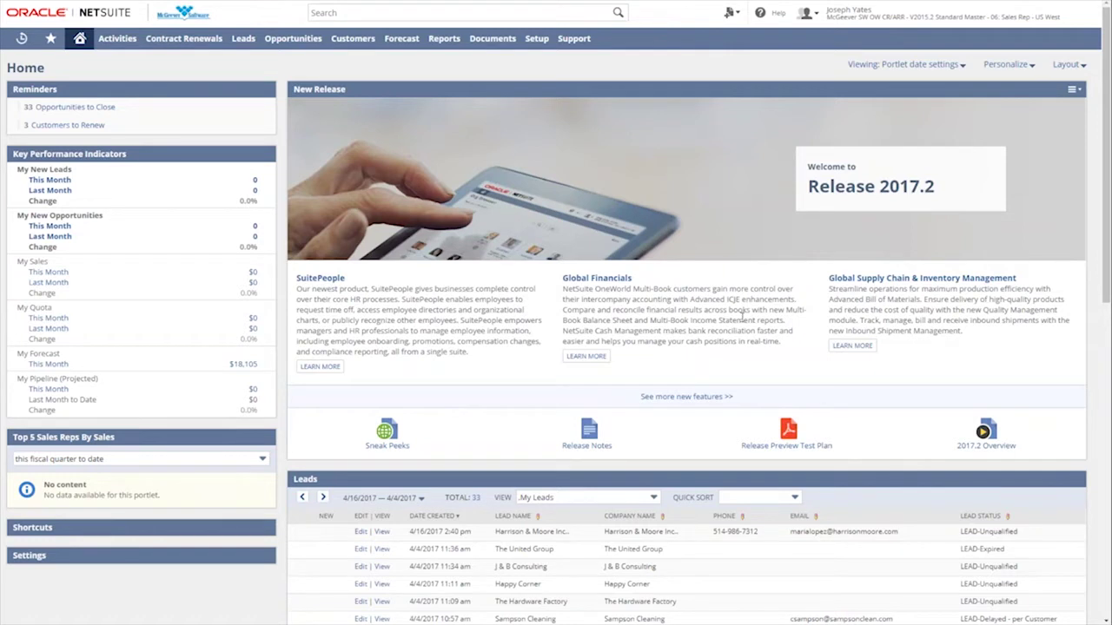
# Change the dashboard to the three-column layout and move the Top 5 Sales Reps By Sales portlet into the empty right column
pyautogui.click(1070, 66)
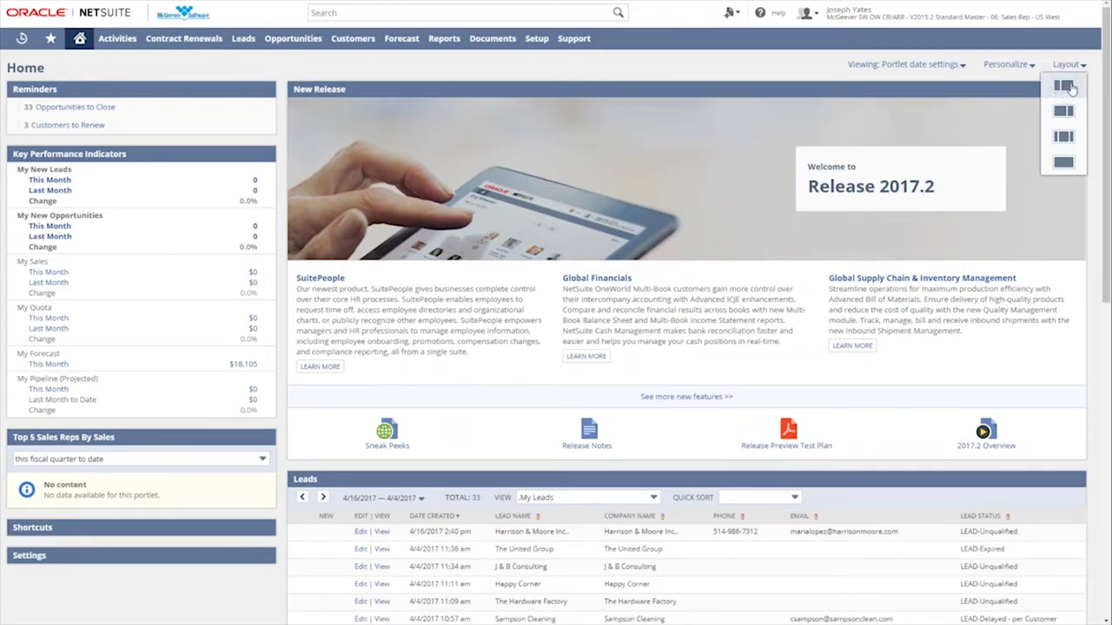
pyautogui.click(1064, 138)
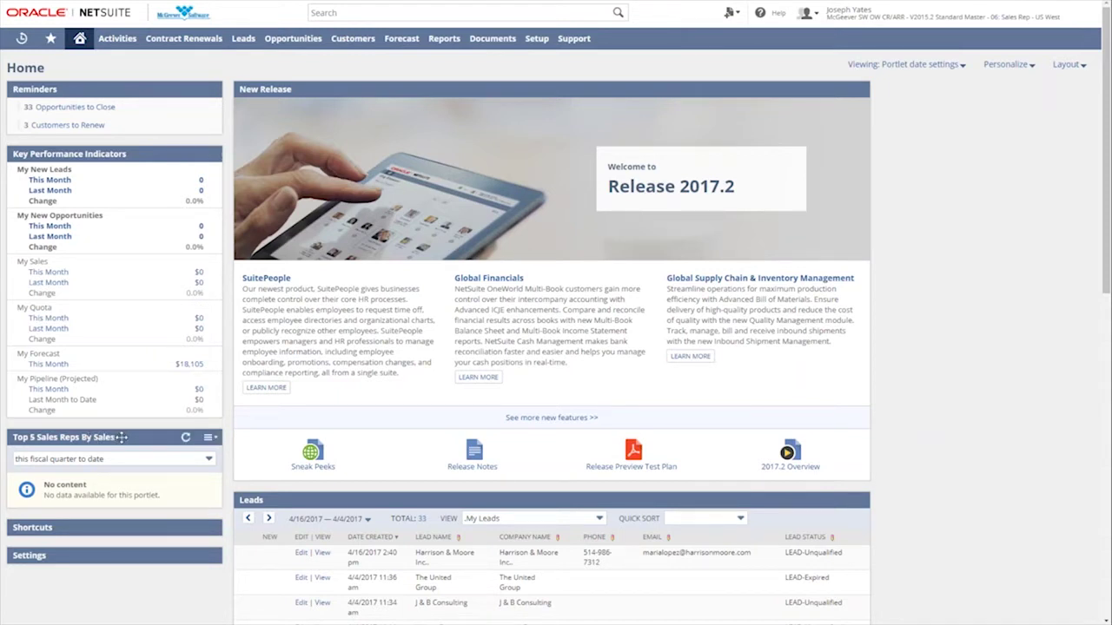
pyautogui.moveTo(123, 437); pyautogui.dragTo(968, 120)
pyautogui.moveTo(999, 93); pyautogui.dragTo(996, 83)
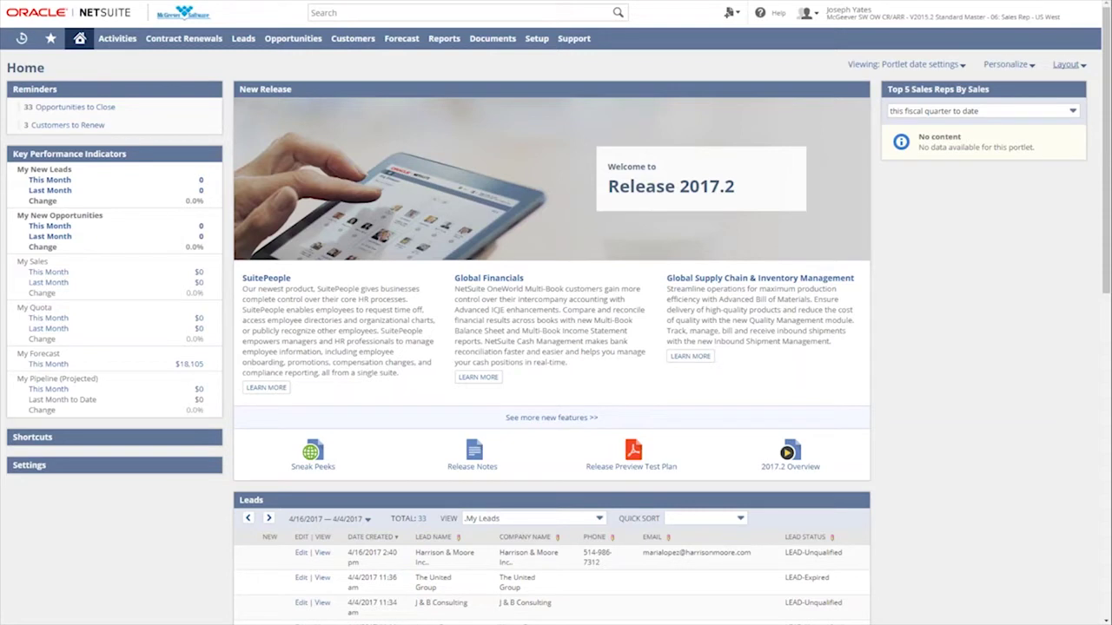
# Add a Calendar portlet from the standard content to the dashboard
pyautogui.click(1067, 66)
pyautogui.click(1009, 70)
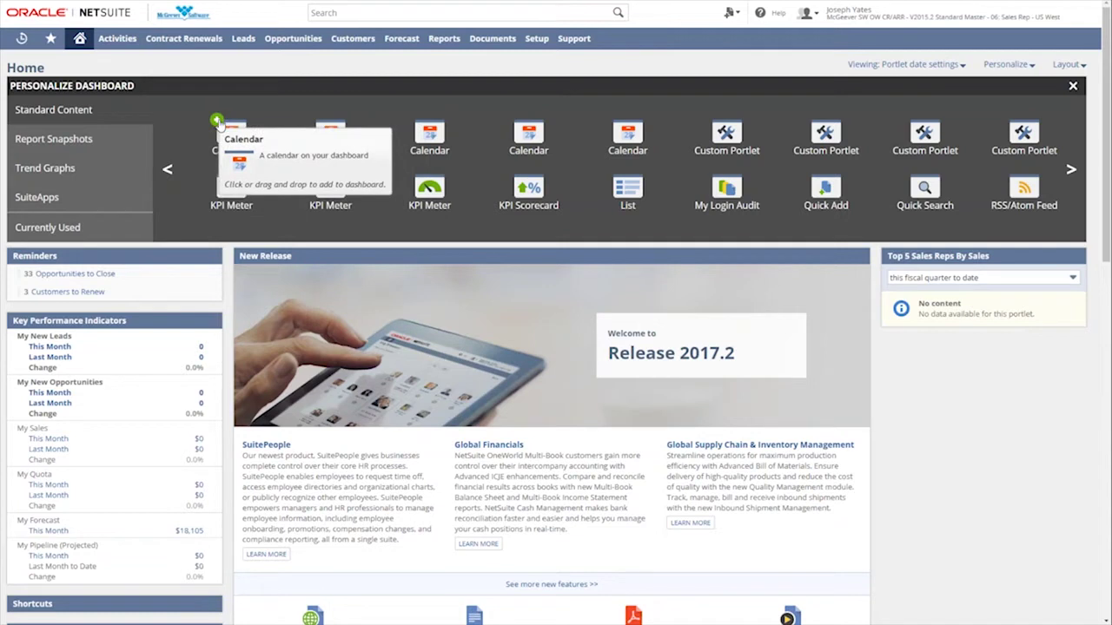
pyautogui.click(218, 122)
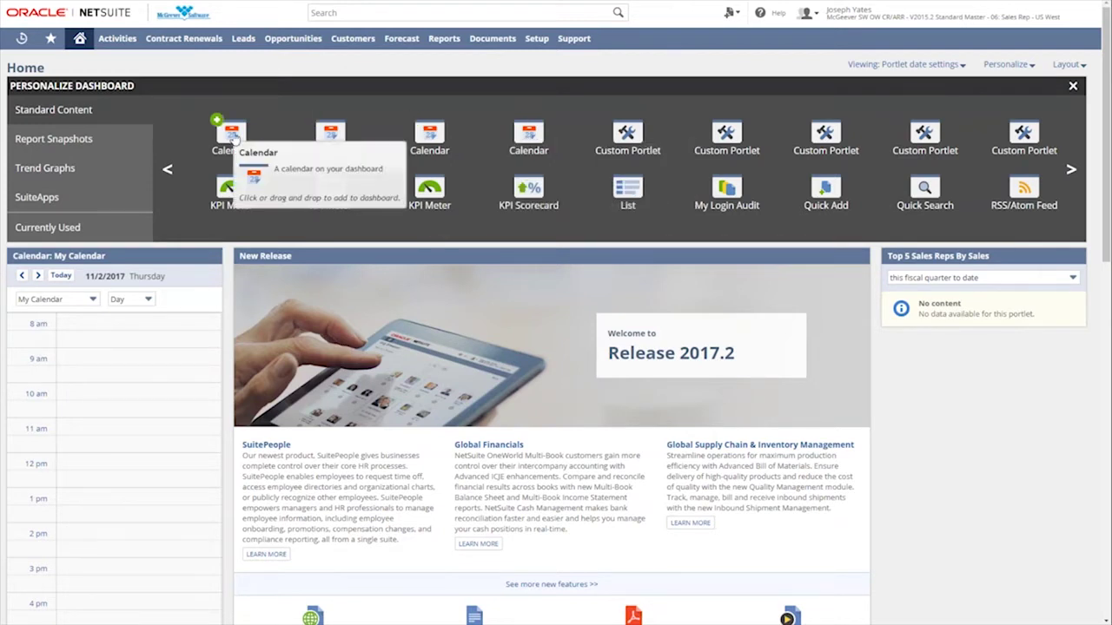
# Add a second Calendar portlet above Top 5 Sales Reps By Sales and remove it again
pyautogui.moveTo(233, 139); pyautogui.dragTo(980, 372)
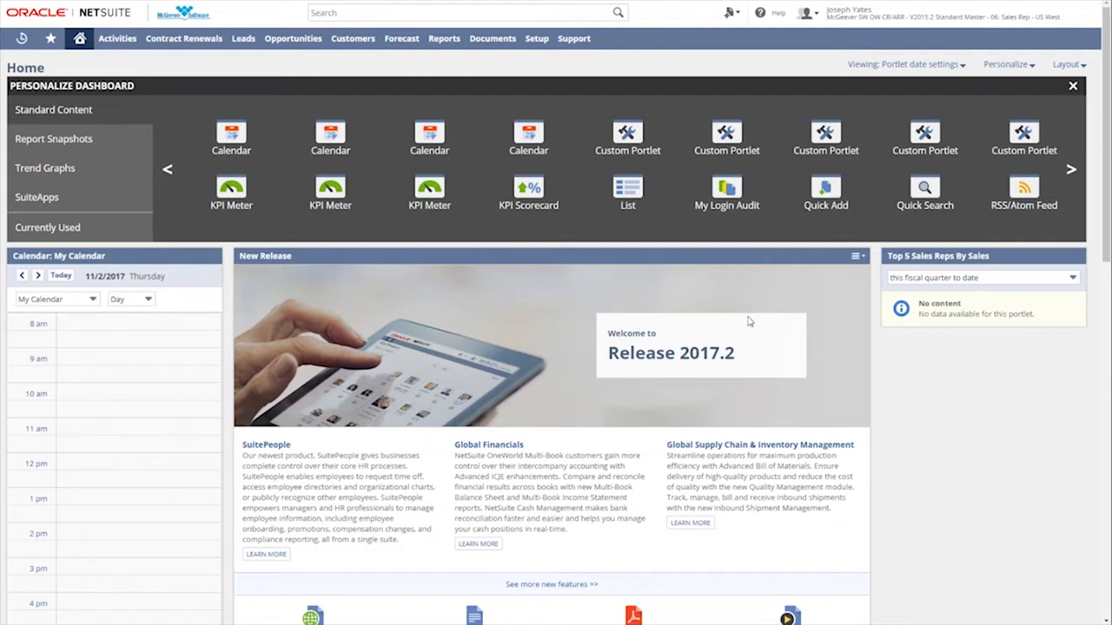
pyautogui.moveTo(234, 137); pyautogui.dragTo(988, 271)
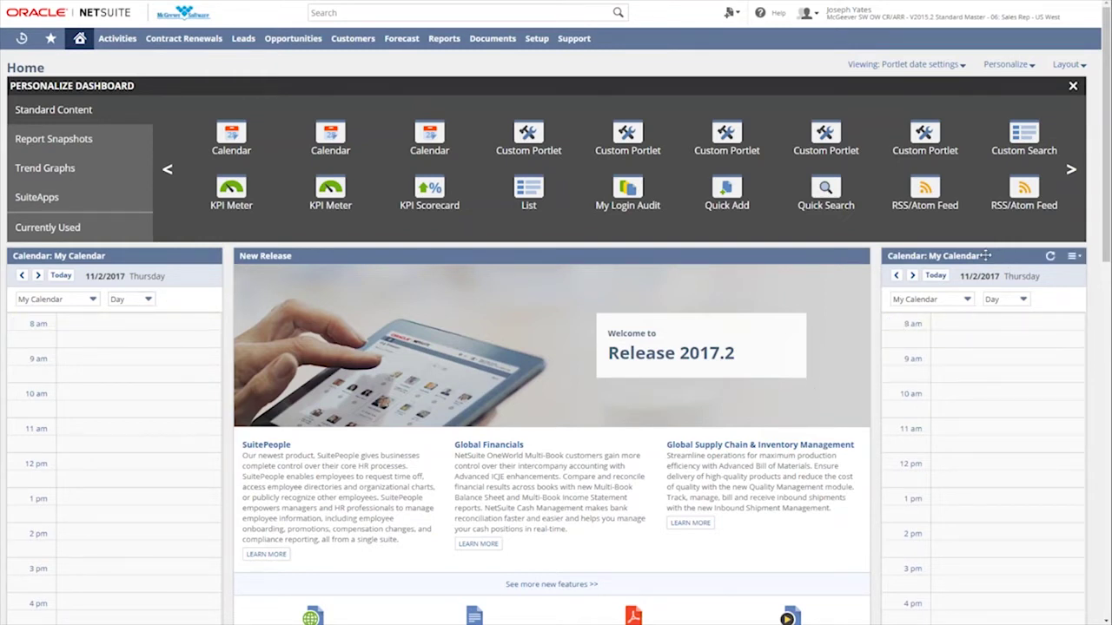
pyautogui.moveTo(986, 255); pyautogui.dragTo(986, 255)
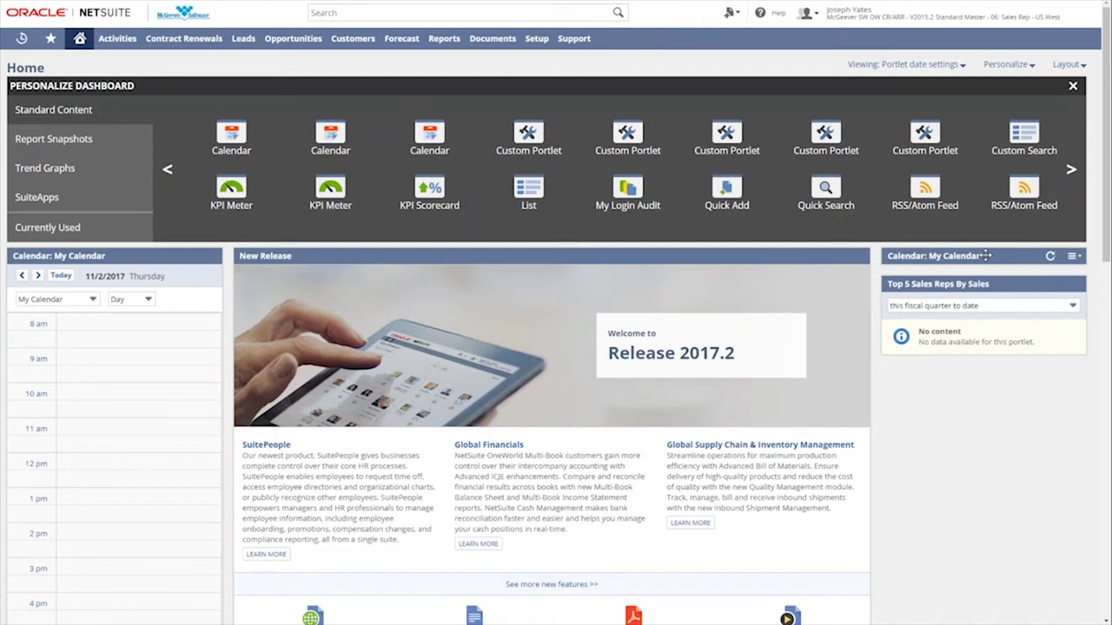
pyautogui.moveTo(986, 255); pyautogui.dragTo(986, 256)
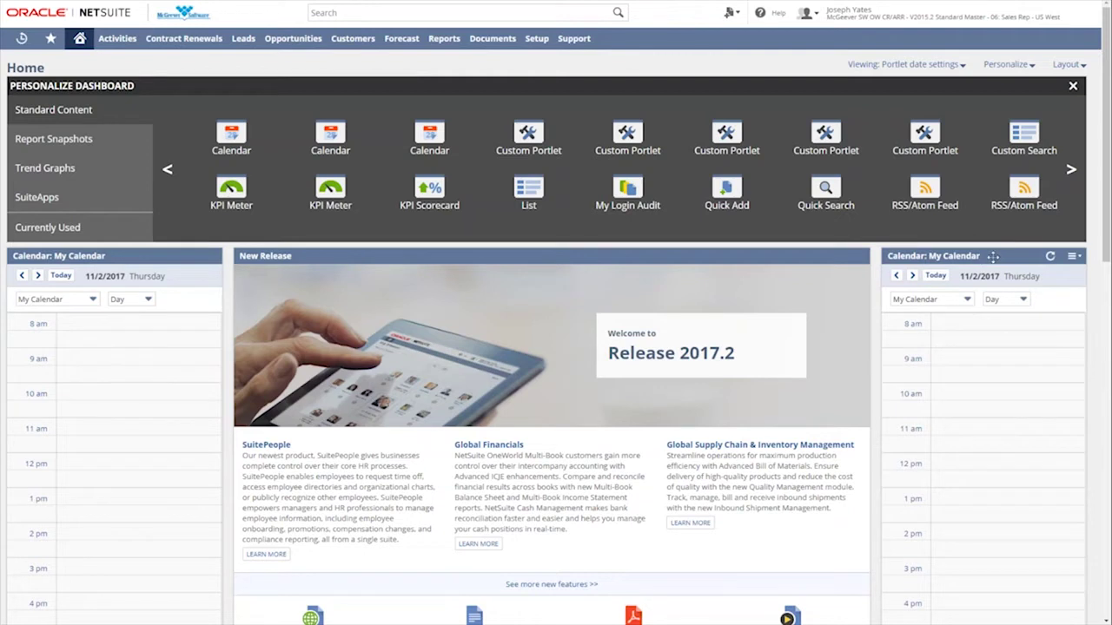
pyautogui.click(1074, 256)
pyautogui.moveTo(1074, 256)
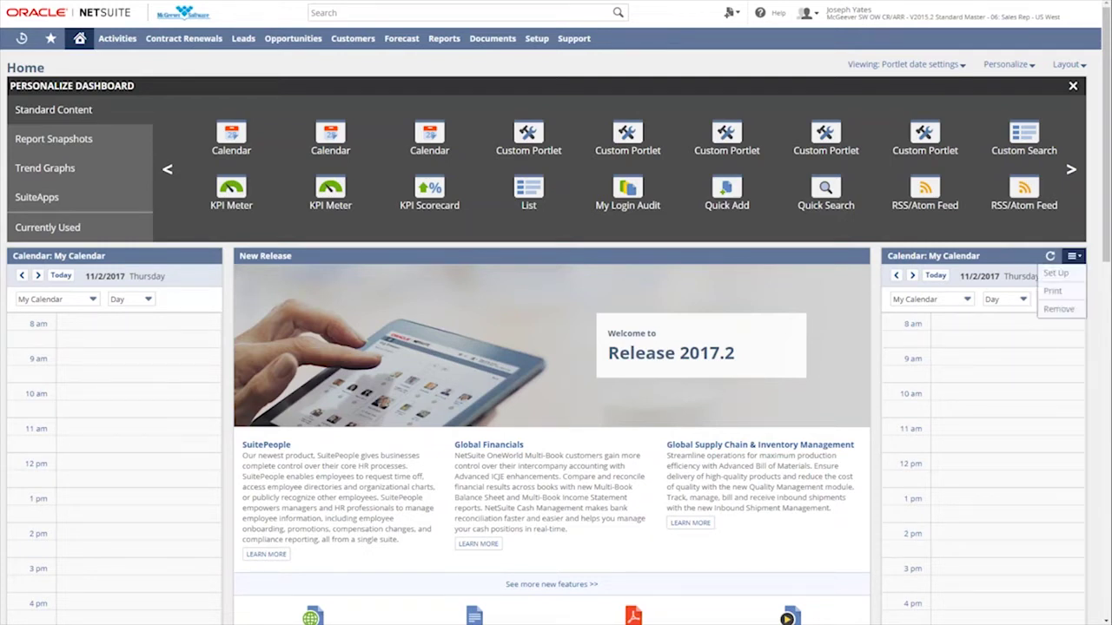
pyautogui.click(1071, 311)
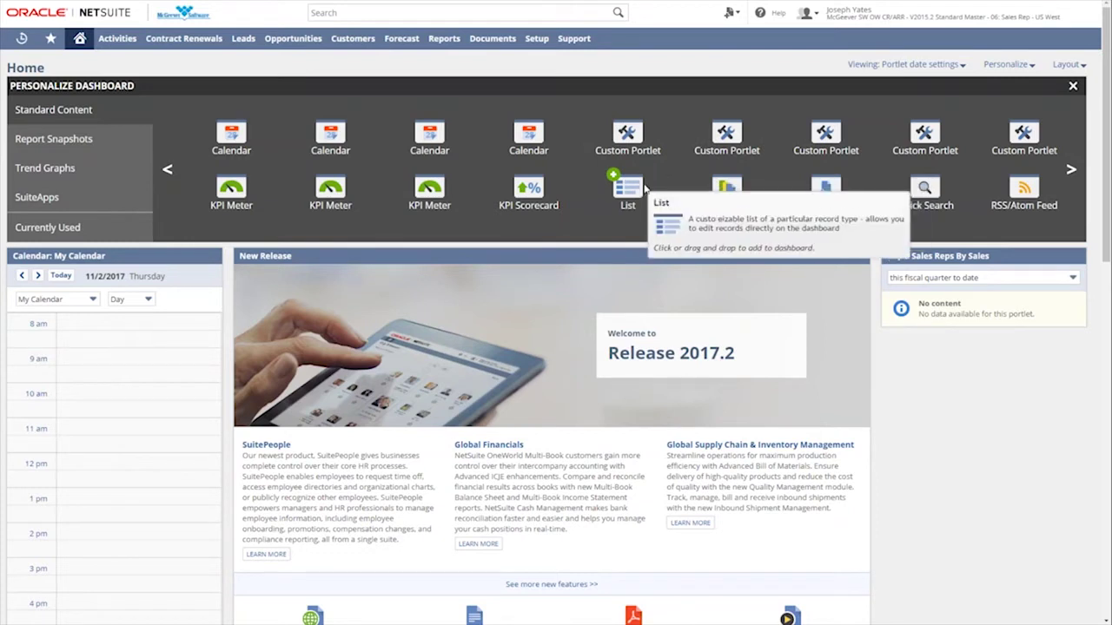
# Add a List portlet below Top 5 Sales Reps By Sales and set it up with Case as the list type
pyautogui.moveTo(620, 190); pyautogui.dragTo(964, 348)
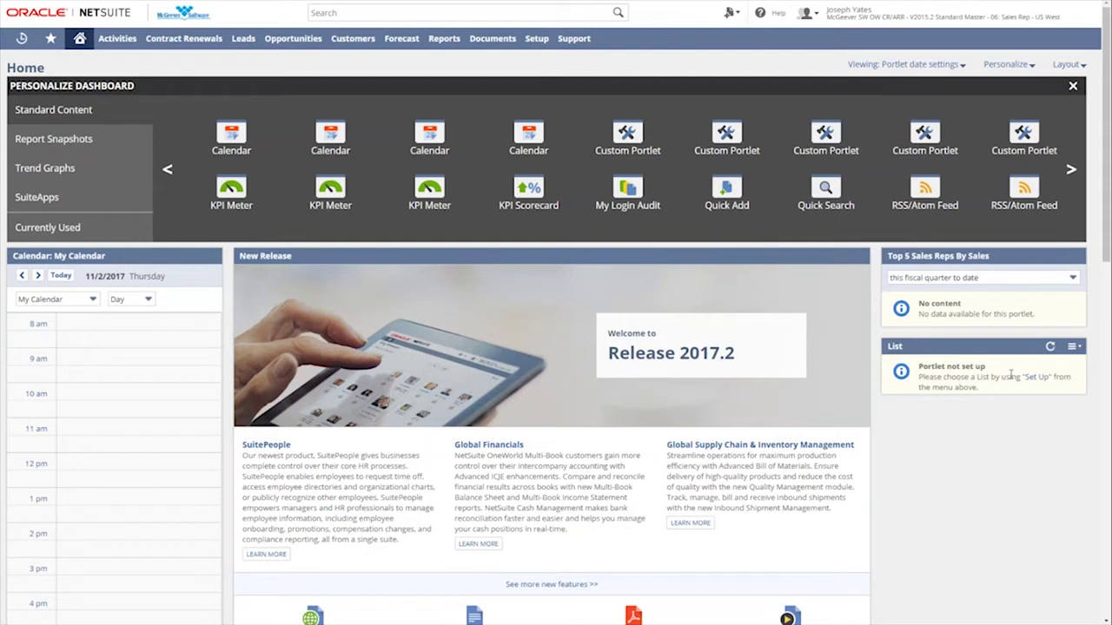
pyautogui.click(1074, 347)
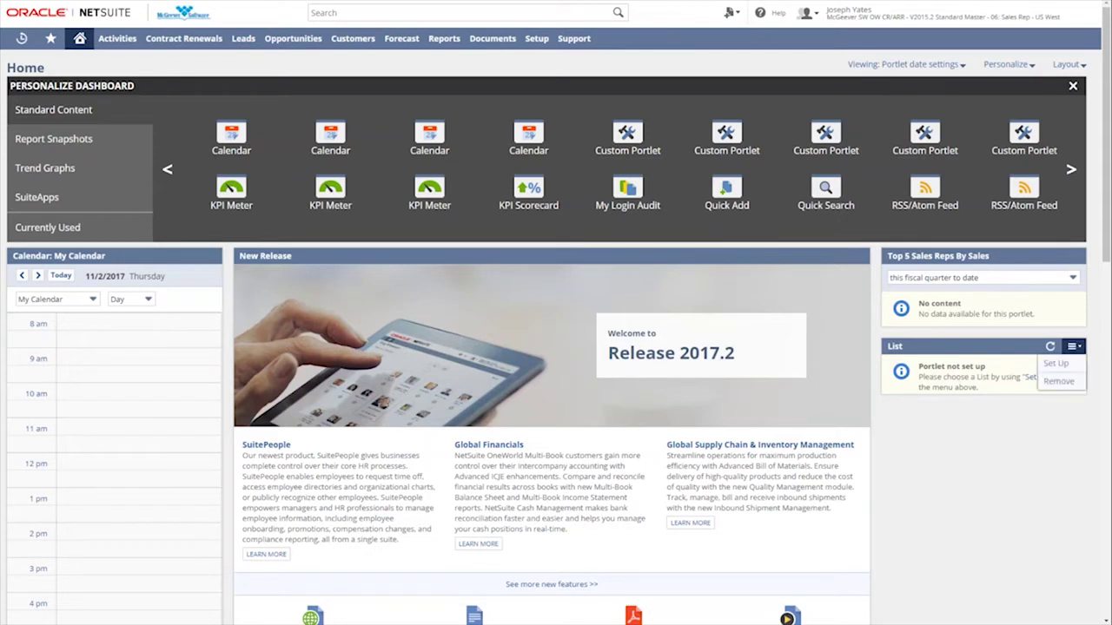
pyautogui.click(1075, 365)
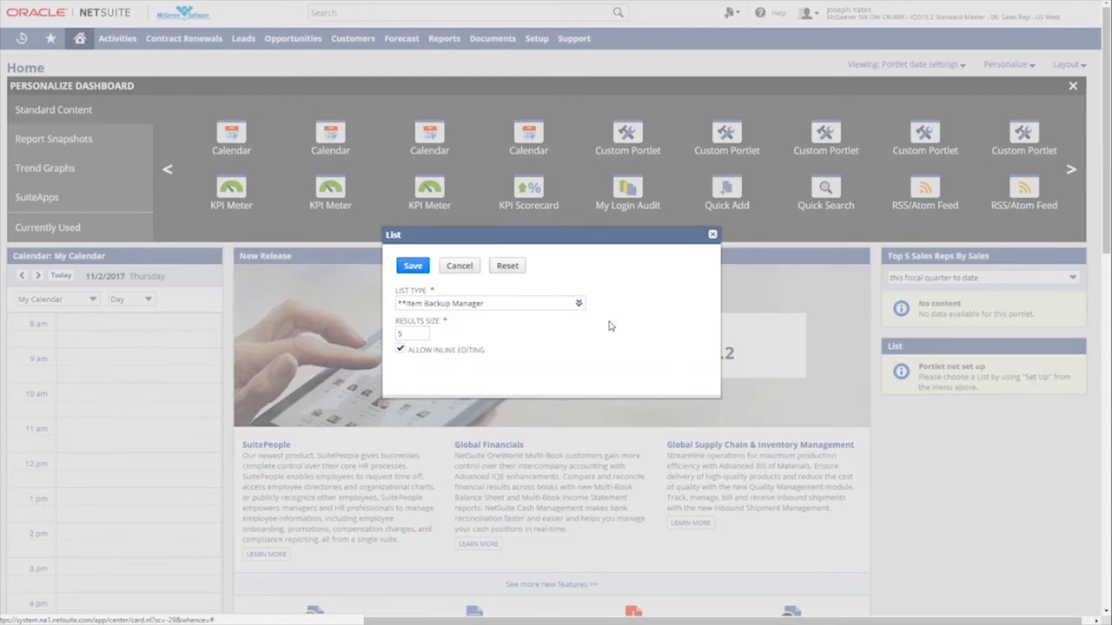
pyautogui.moveTo(582, 308)
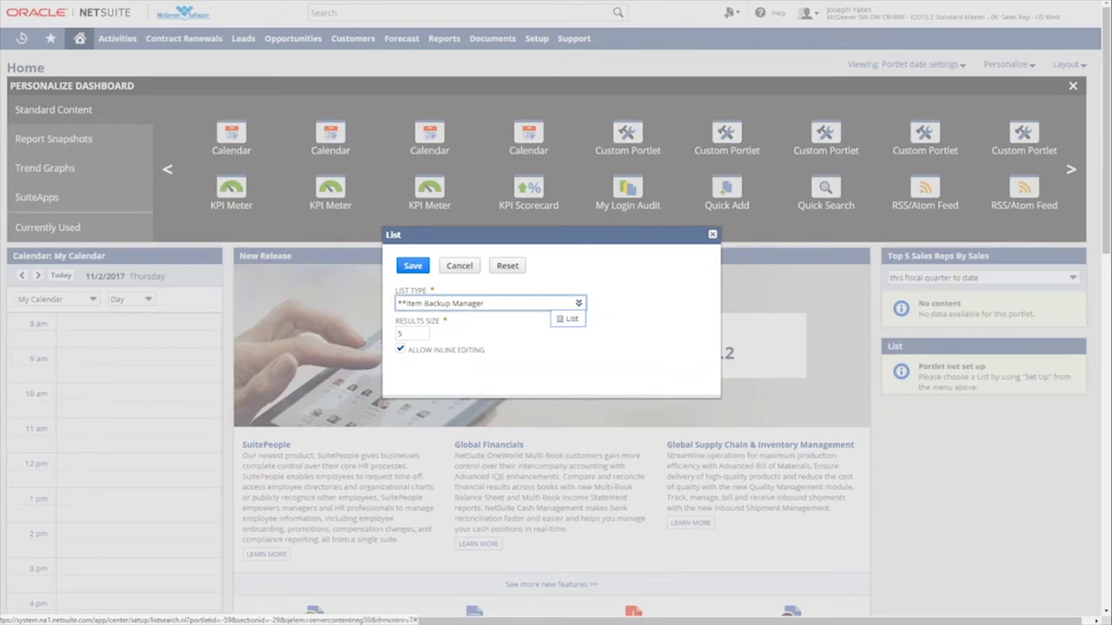
pyautogui.click(570, 319)
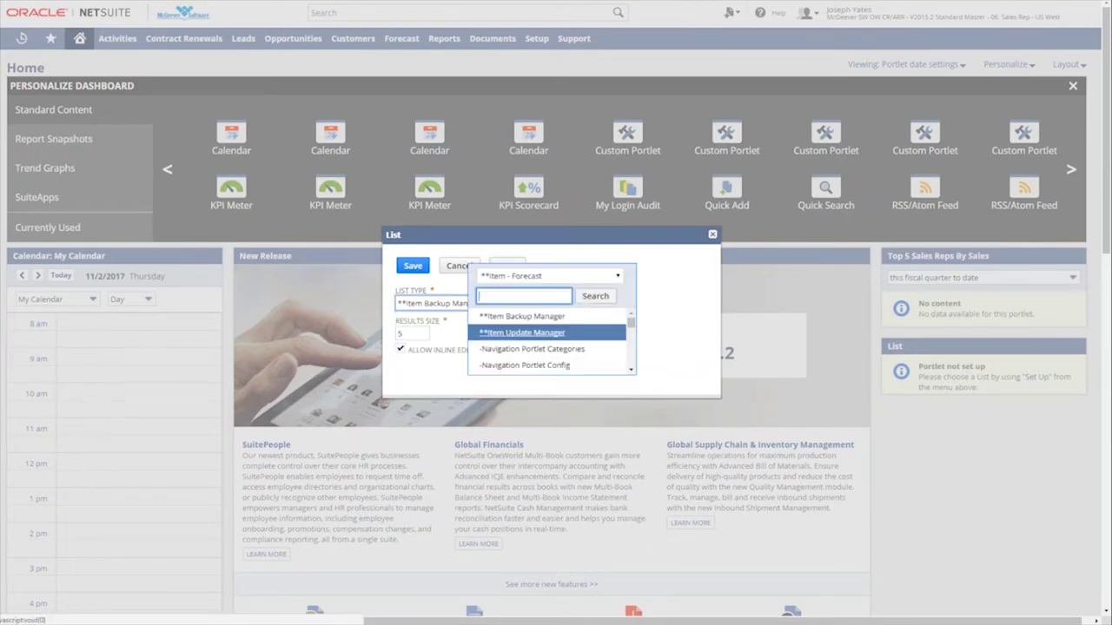
pyautogui.scroll(-5, 592, 343)
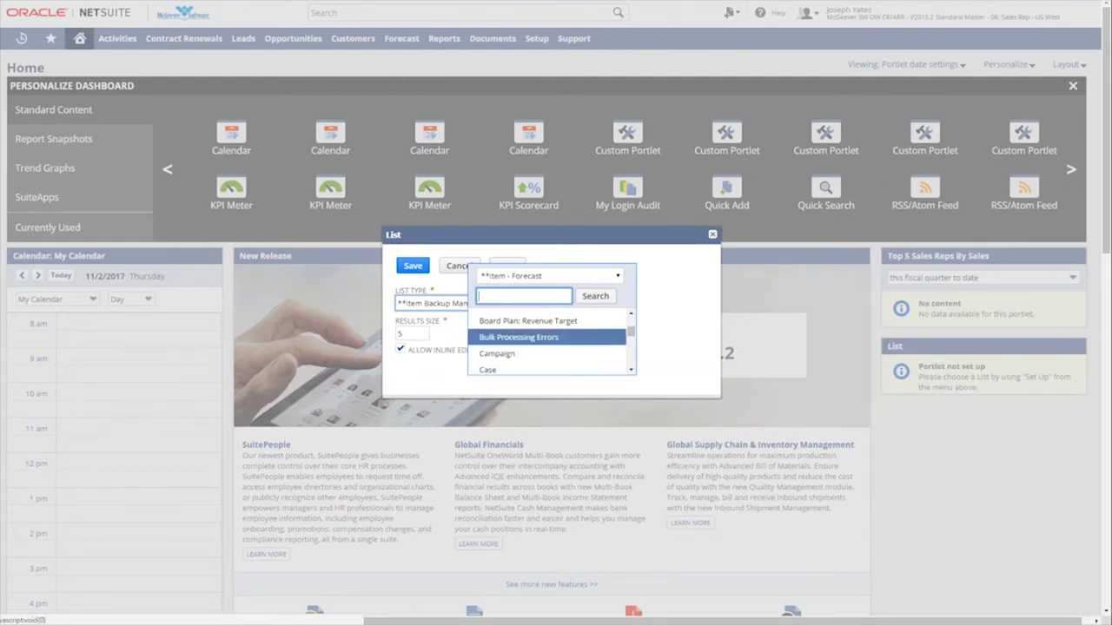
pyautogui.scroll(-2, 587, 347)
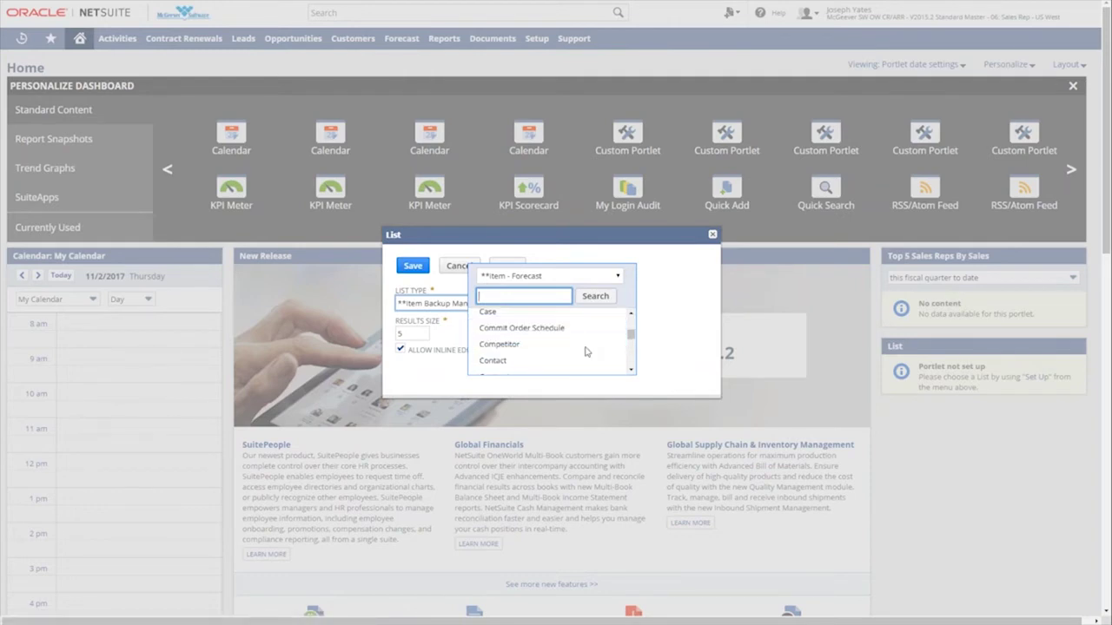
pyautogui.click(516, 318)
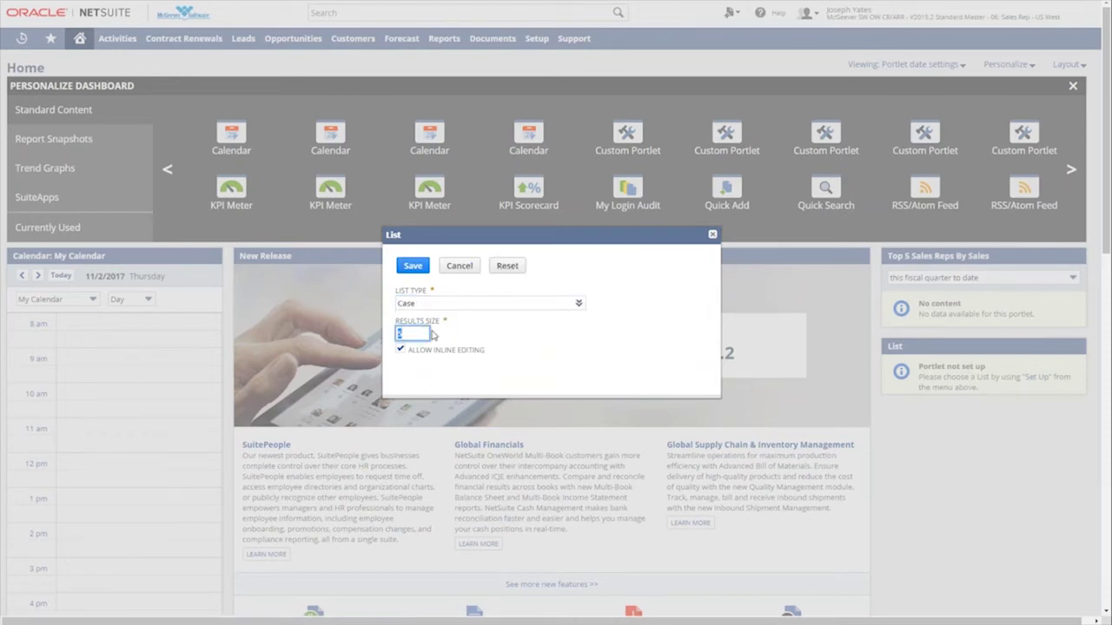
pyautogui.write('5')
pyautogui.click(414, 266)
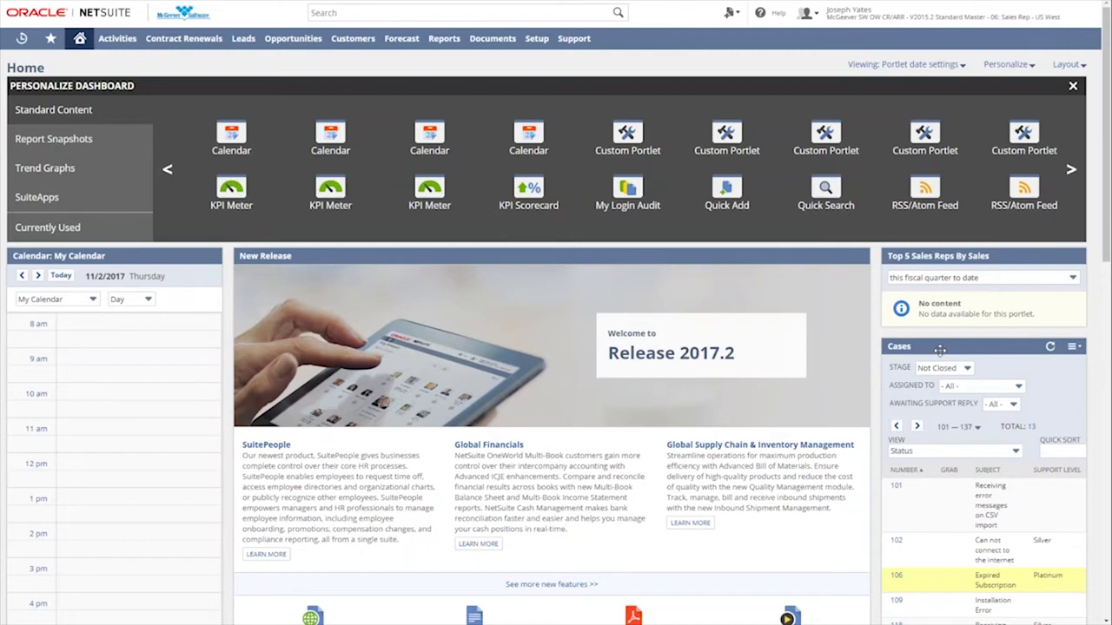
# Filter the Cases portlet to the Open stage
pyautogui.scroll(-1, 940, 350)
pyautogui.scroll(-1, 977, 391)
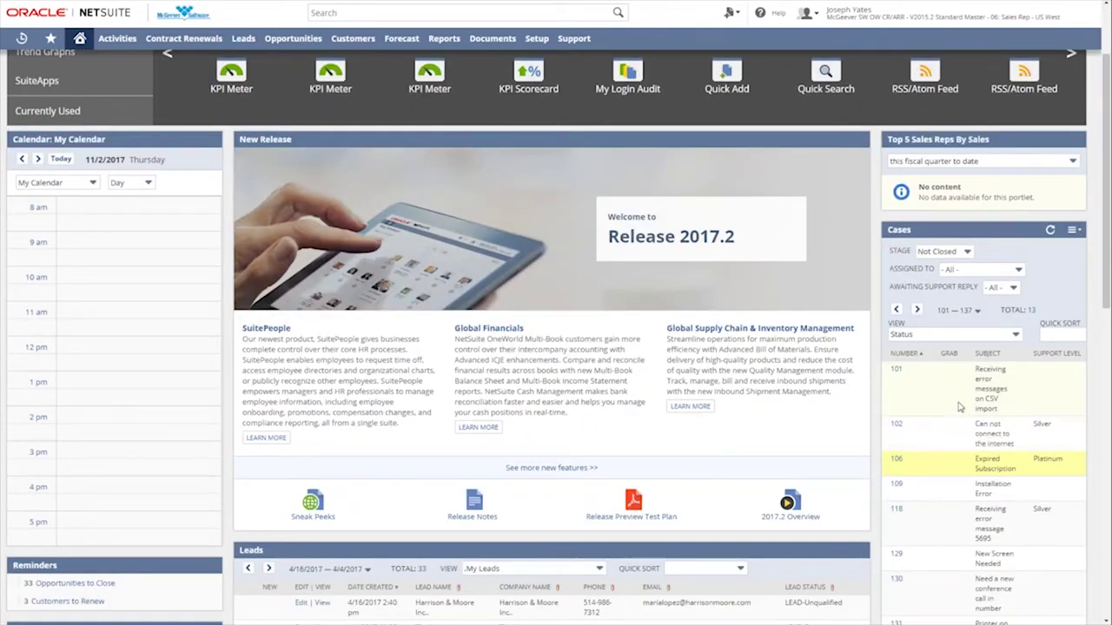
pyautogui.click(965, 252)
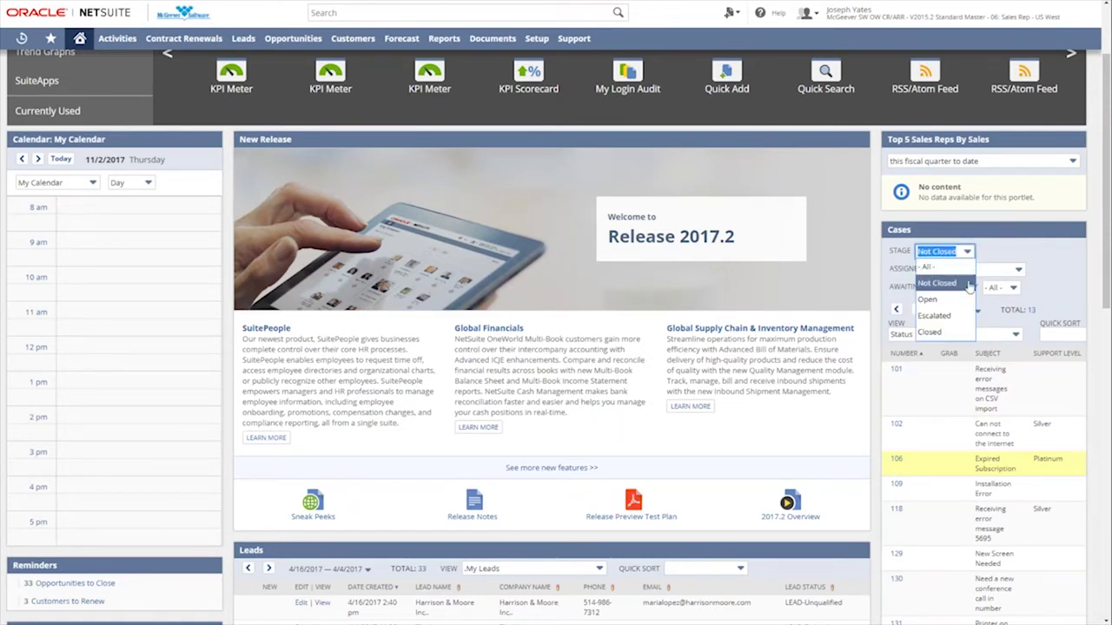
pyautogui.click(961, 300)
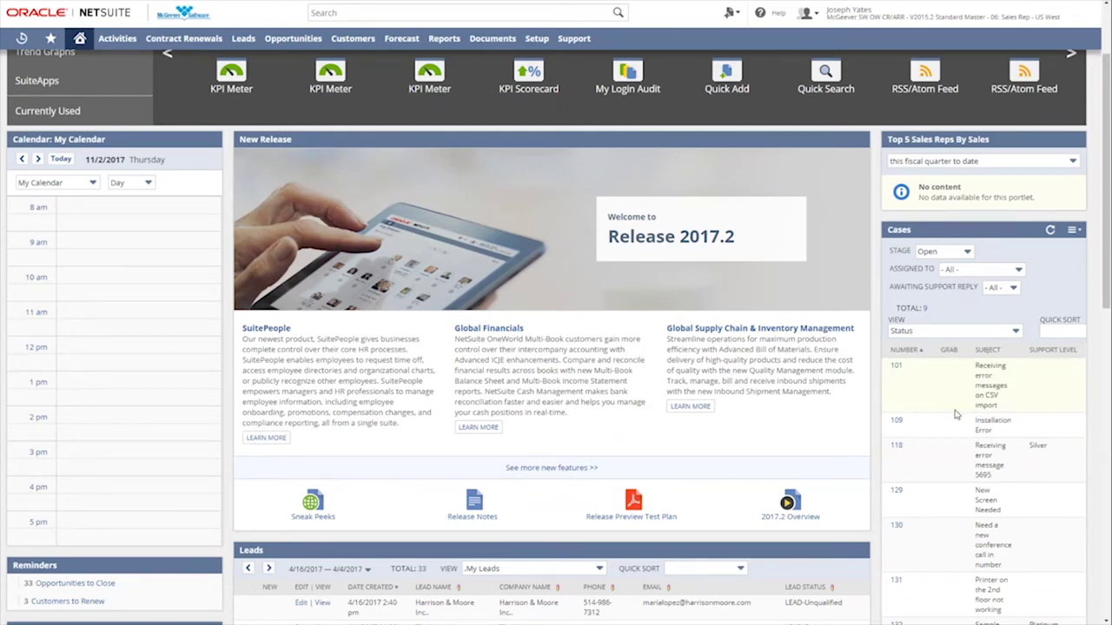
# Browse the remaining standard content for the dashboard and display the available report snapshots
pyautogui.scroll(2, 957, 415)
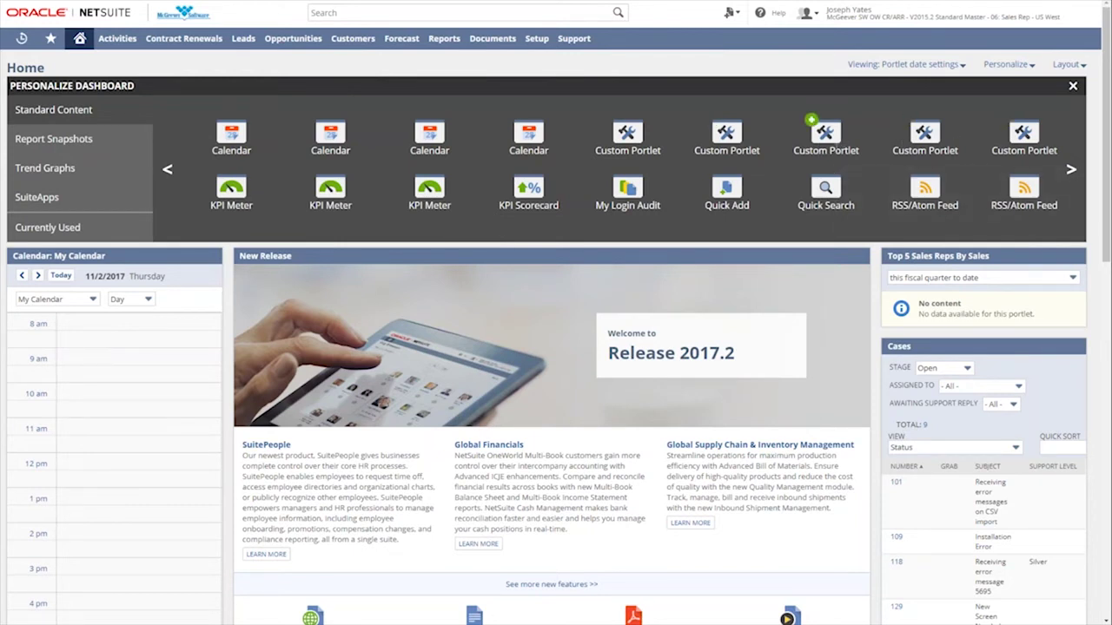
pyautogui.moveTo(826, 140)
pyautogui.click(1072, 171)
pyautogui.click(1072, 171)
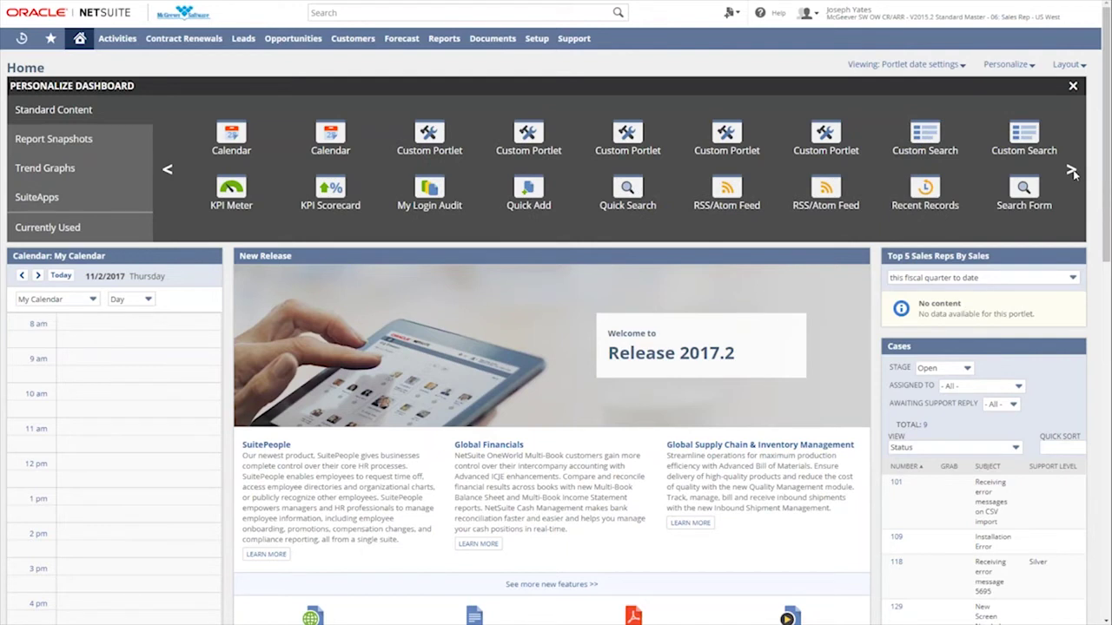
pyautogui.click(1072, 172)
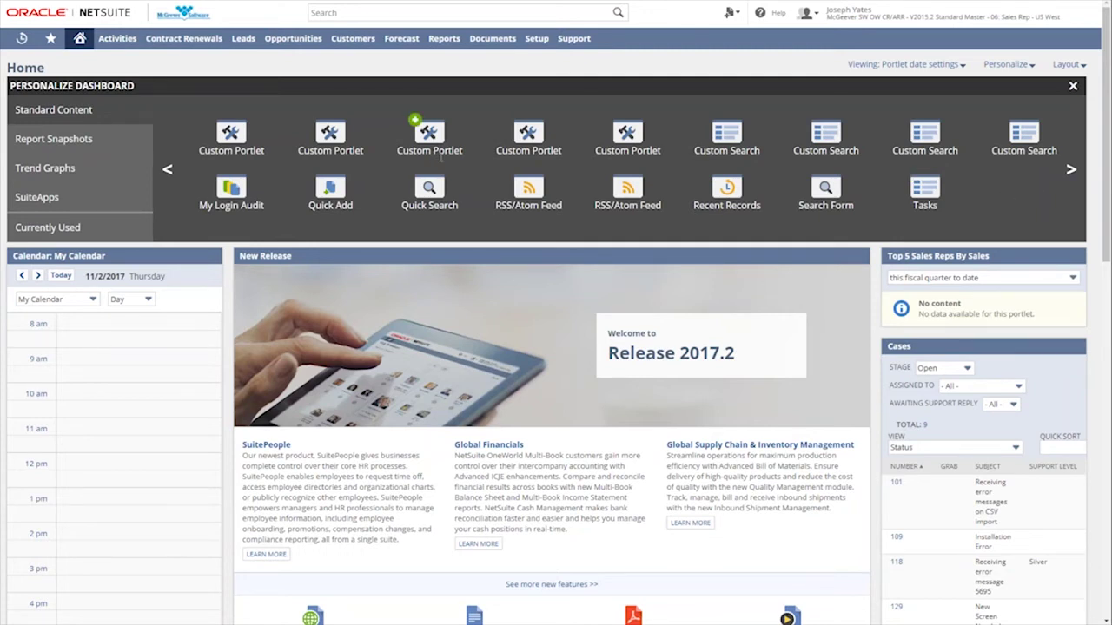
pyautogui.click(91, 141)
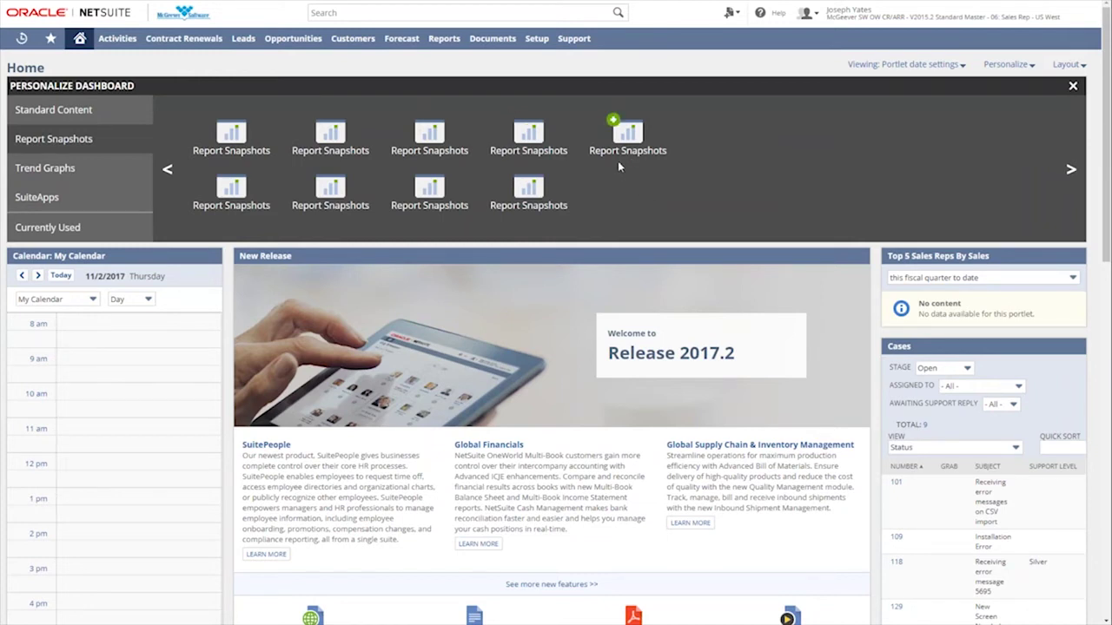
# Remove the Cases portlet and add a report snapshot below Top 5 Sales Reps By Sales in its place
pyautogui.moveTo(619, 162)
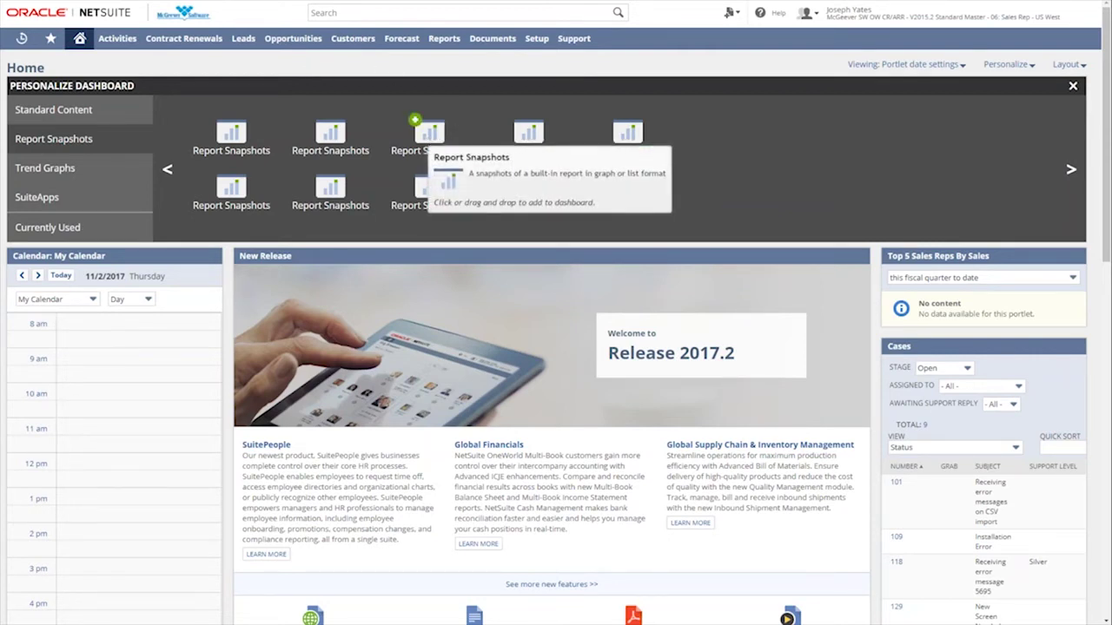
pyautogui.click(1074, 345)
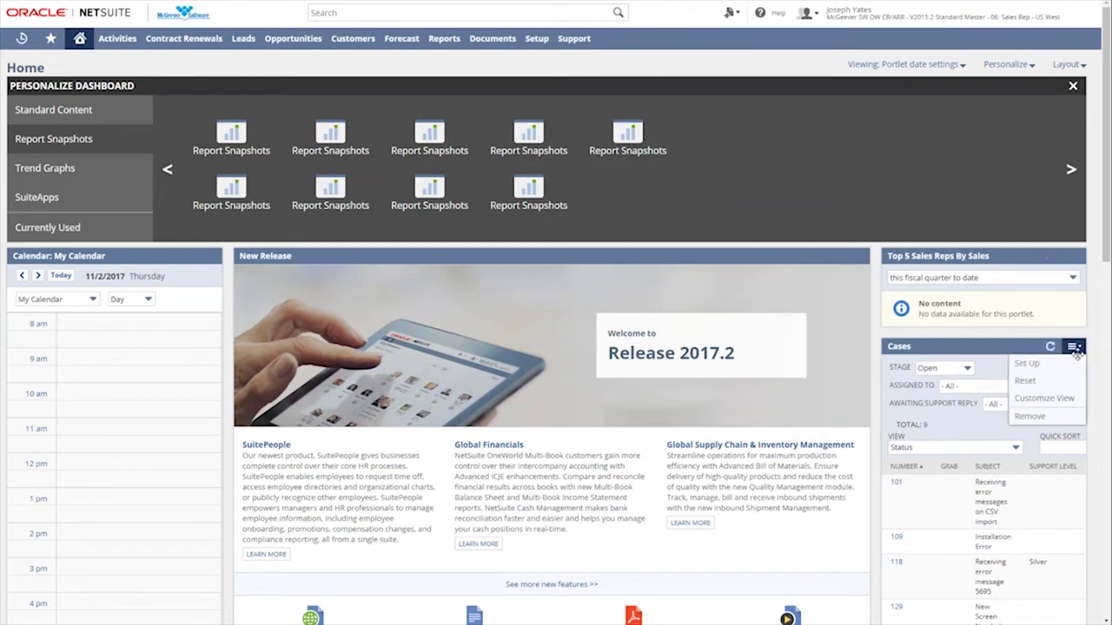
pyautogui.click(1069, 418)
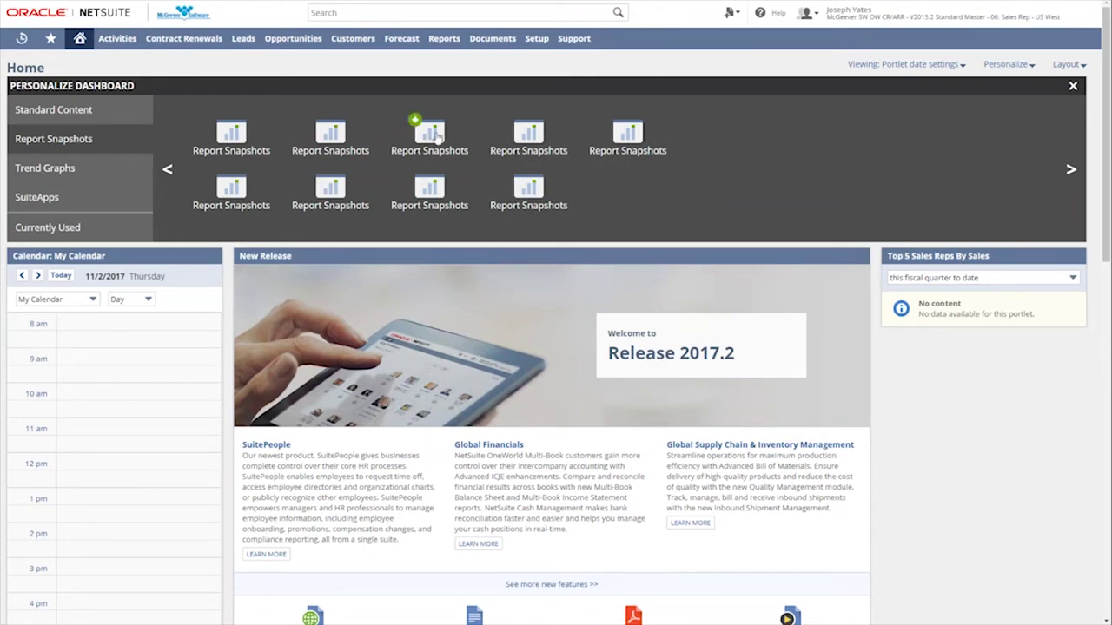
pyautogui.moveTo(415, 128); pyautogui.dragTo(953, 344)
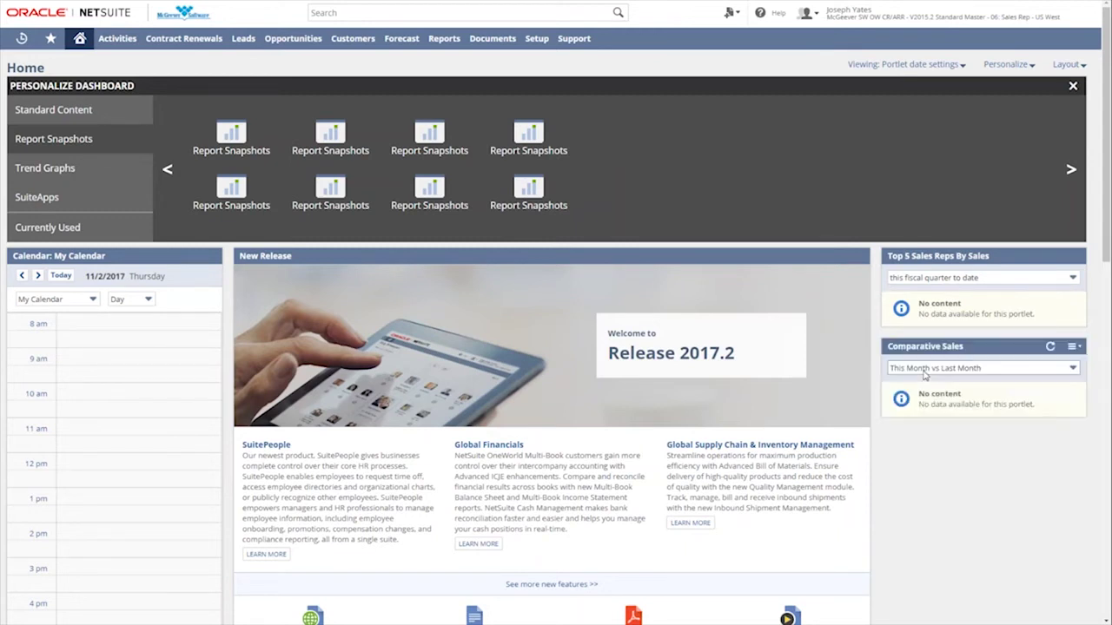
# Open the setup of the Comparative Sales portlet and choose Open Opportunities as its snapshot
pyautogui.moveTo(1073, 346)
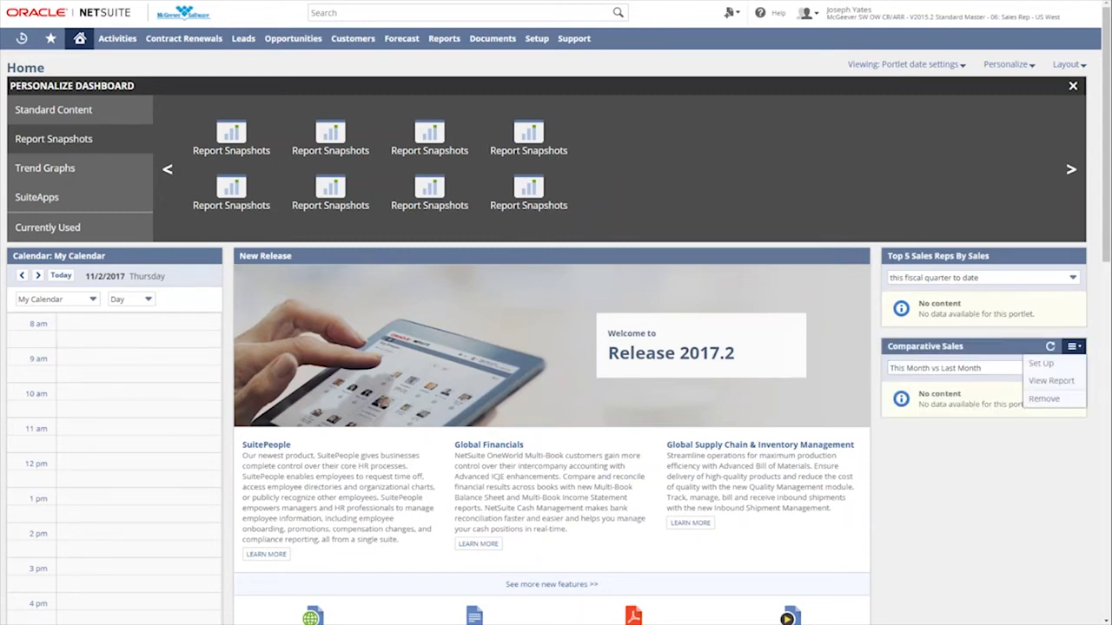
pyautogui.click(1077, 367)
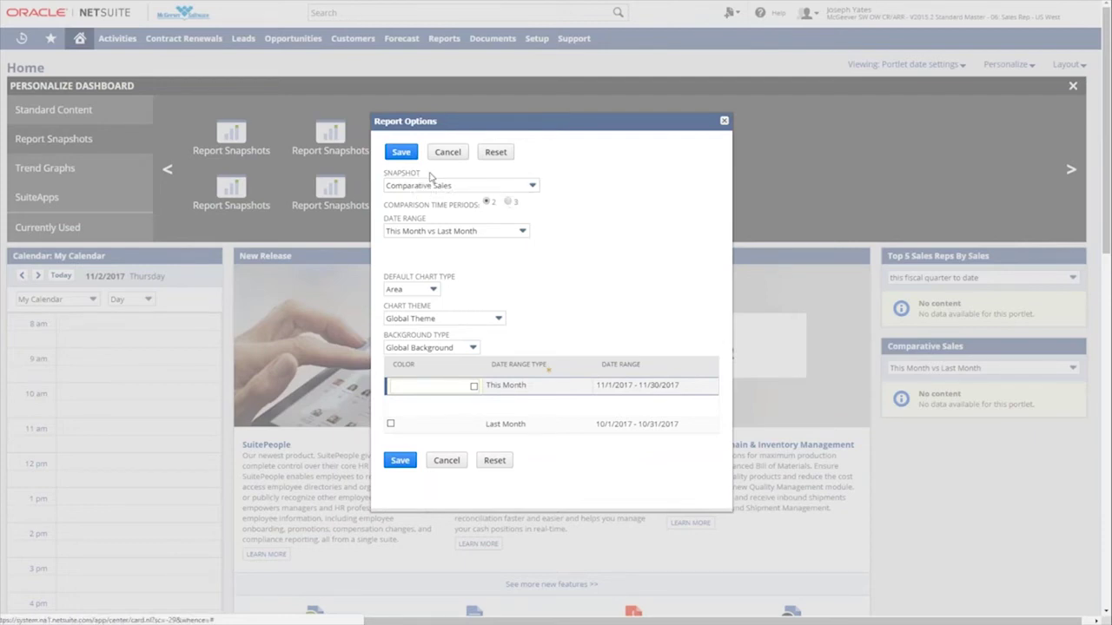
pyautogui.click(533, 185)
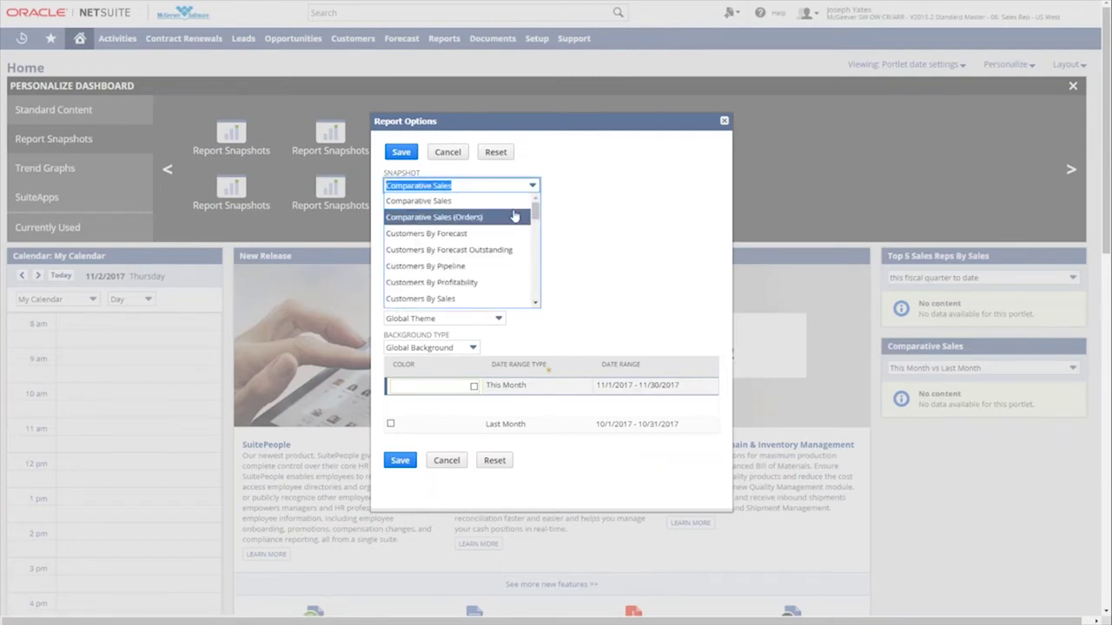
pyautogui.scroll(-1, 504, 224)
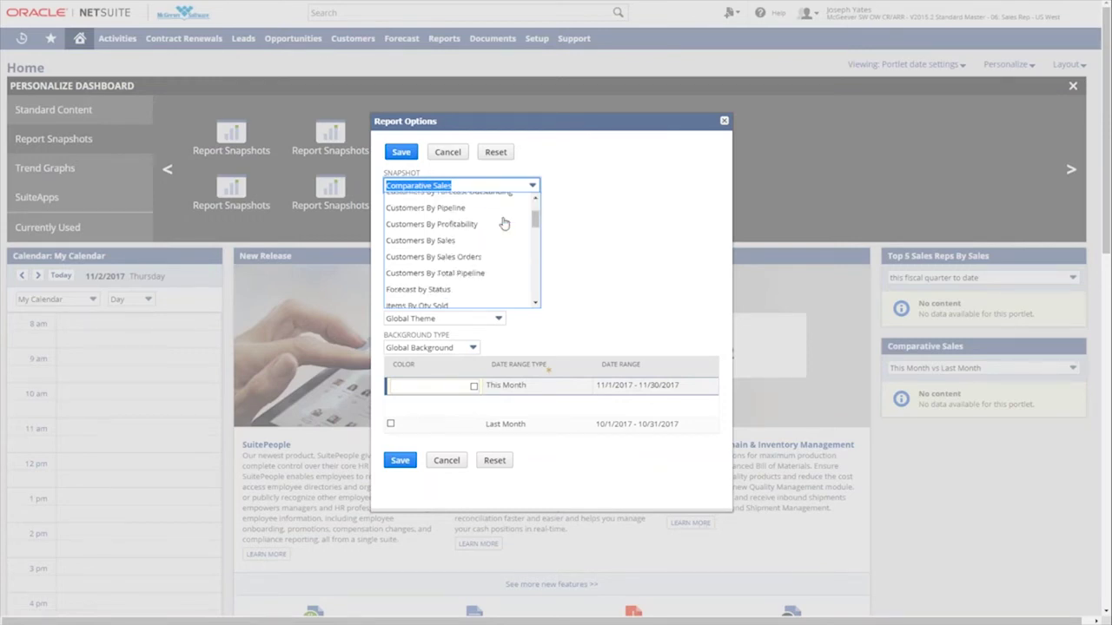
pyautogui.scroll(-1, 504, 224)
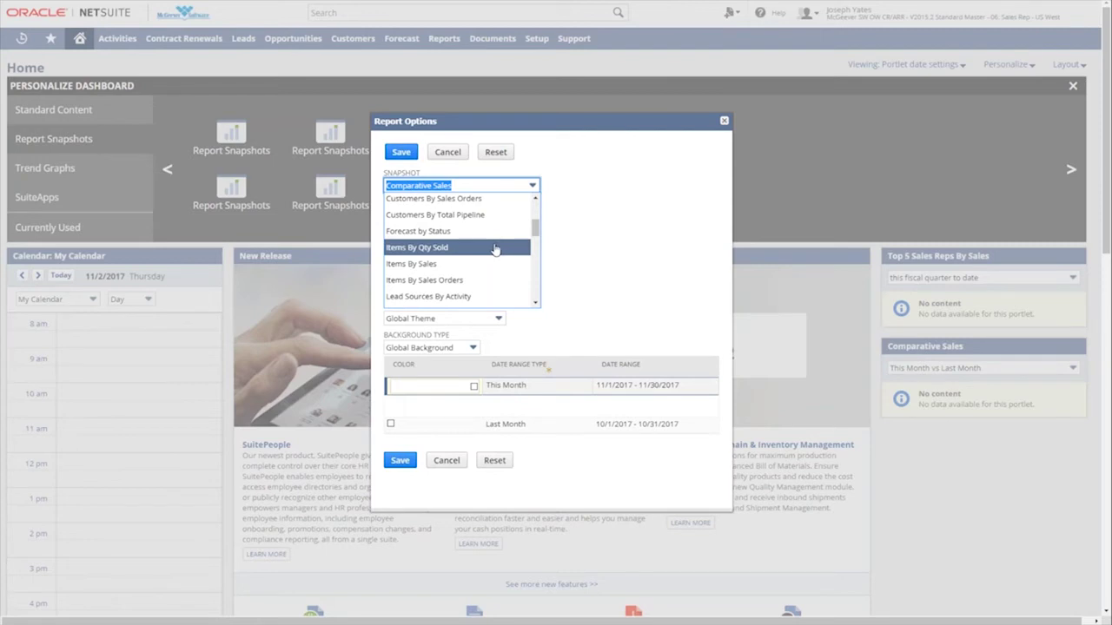
pyautogui.scroll(-2, 494, 250)
pyautogui.scroll(1, 492, 252)
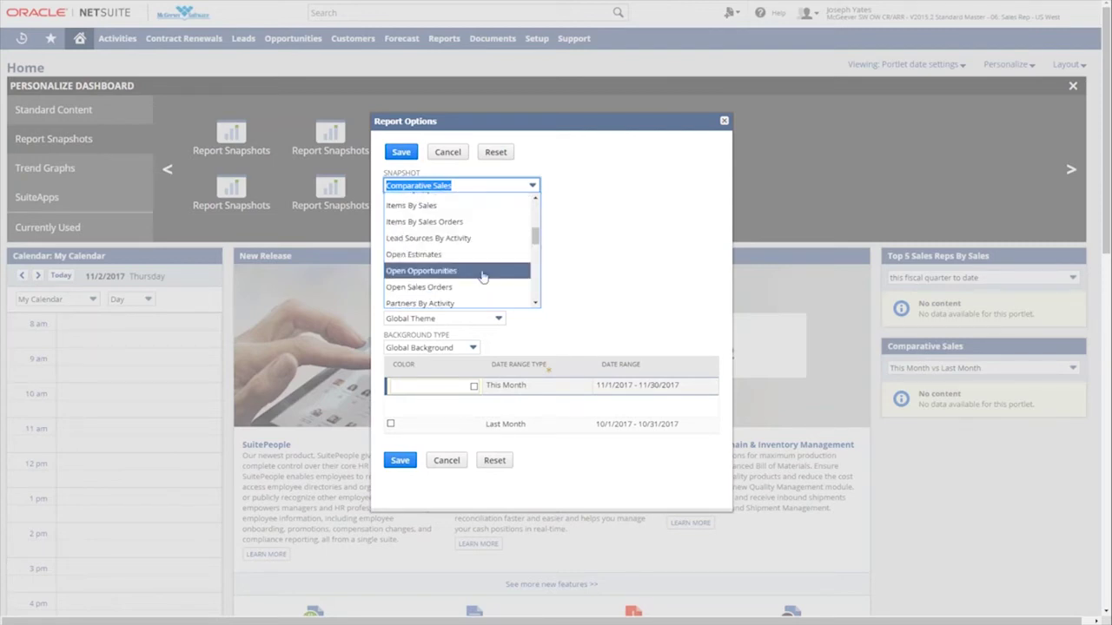
pyautogui.click(484, 277)
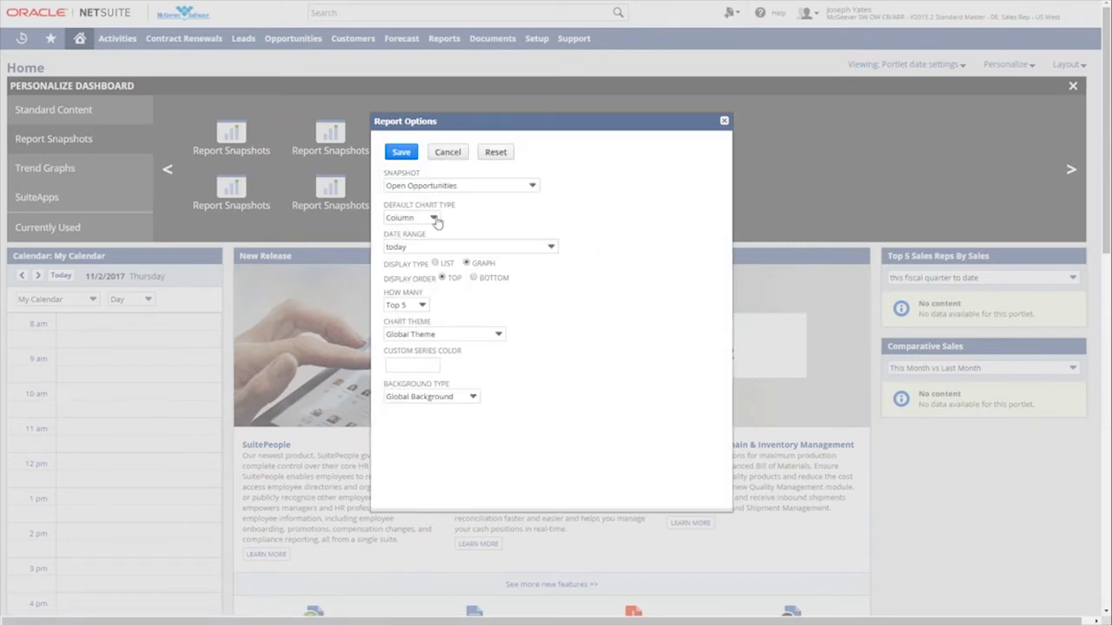
# Review the chart types, set the Open Opportunities snapshot's date range to sixty days ago and save the report options
pyautogui.click(435, 219)
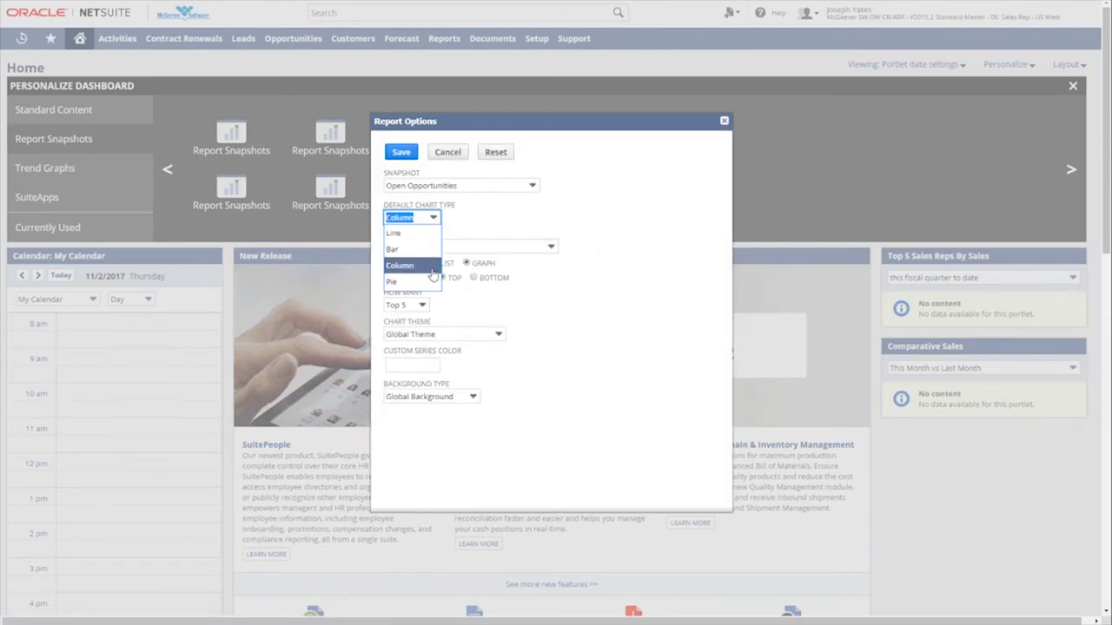
pyautogui.click(494, 229)
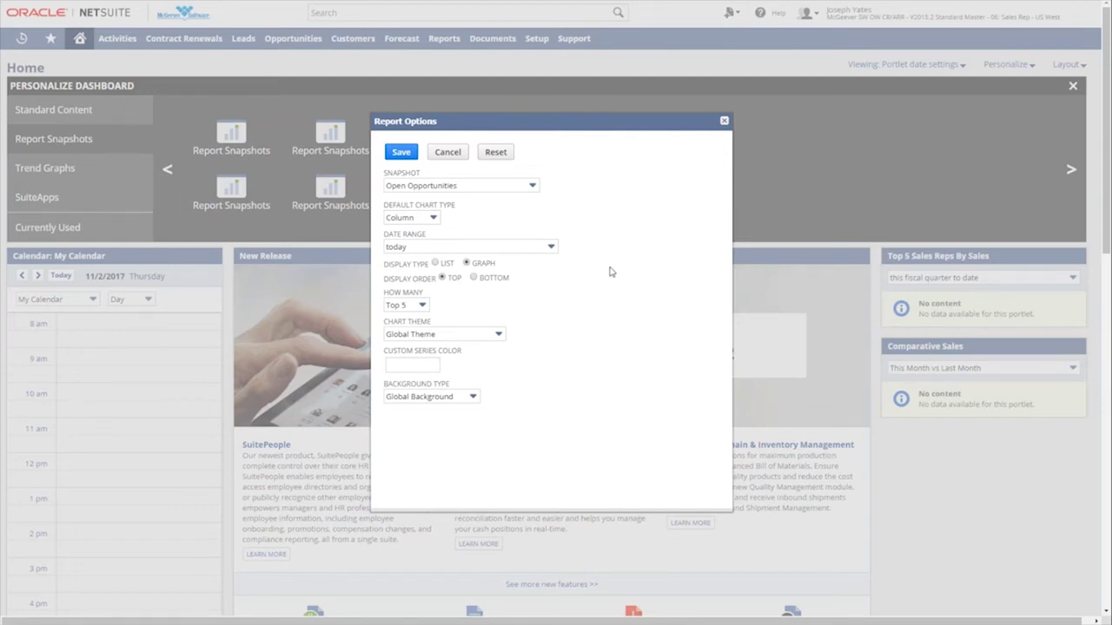
pyautogui.click(539, 250)
pyautogui.scroll(10, 507, 301)
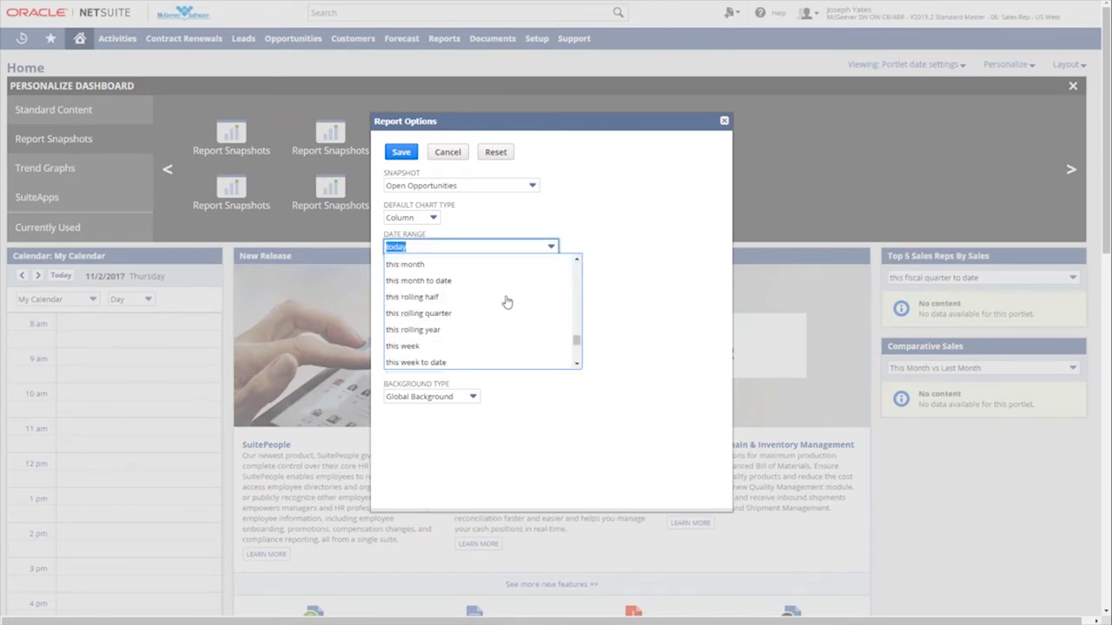
pyautogui.scroll(5, 506, 302)
pyautogui.scroll(-1, 507, 301)
pyautogui.click(503, 301)
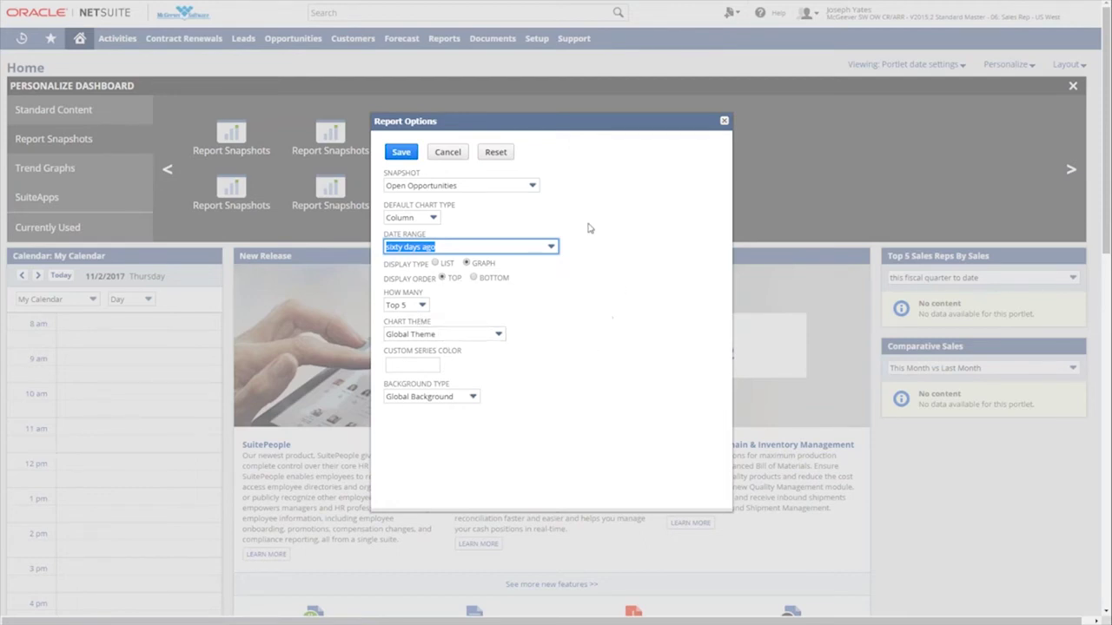
pyautogui.click(401, 154)
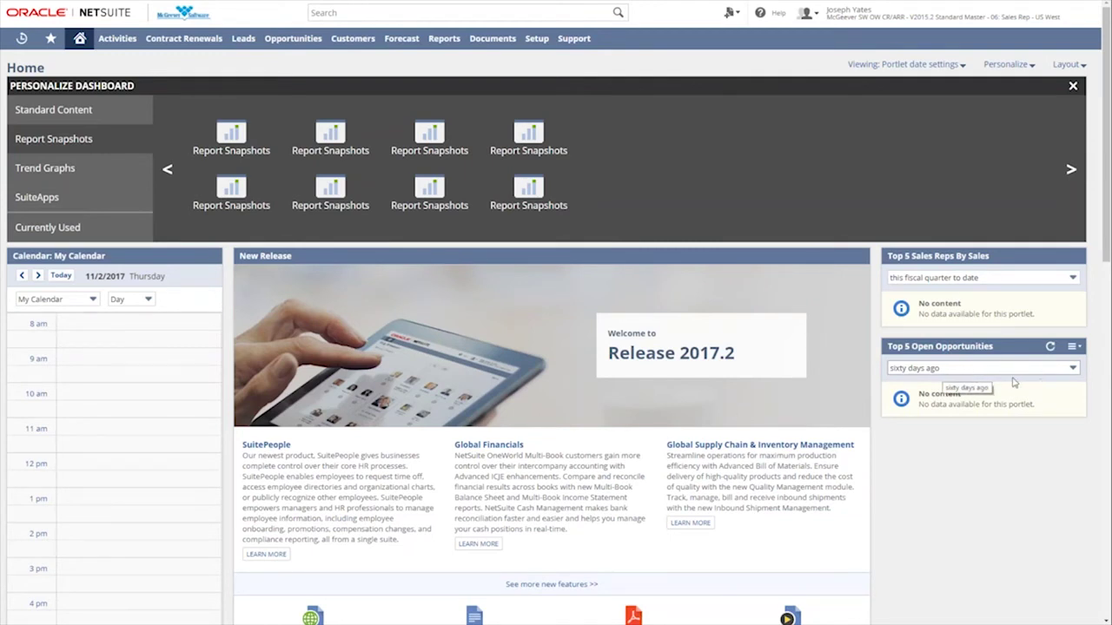
# Change the date range of the Top 5 Open Opportunities portlet to last year
pyautogui.click(1073, 370)
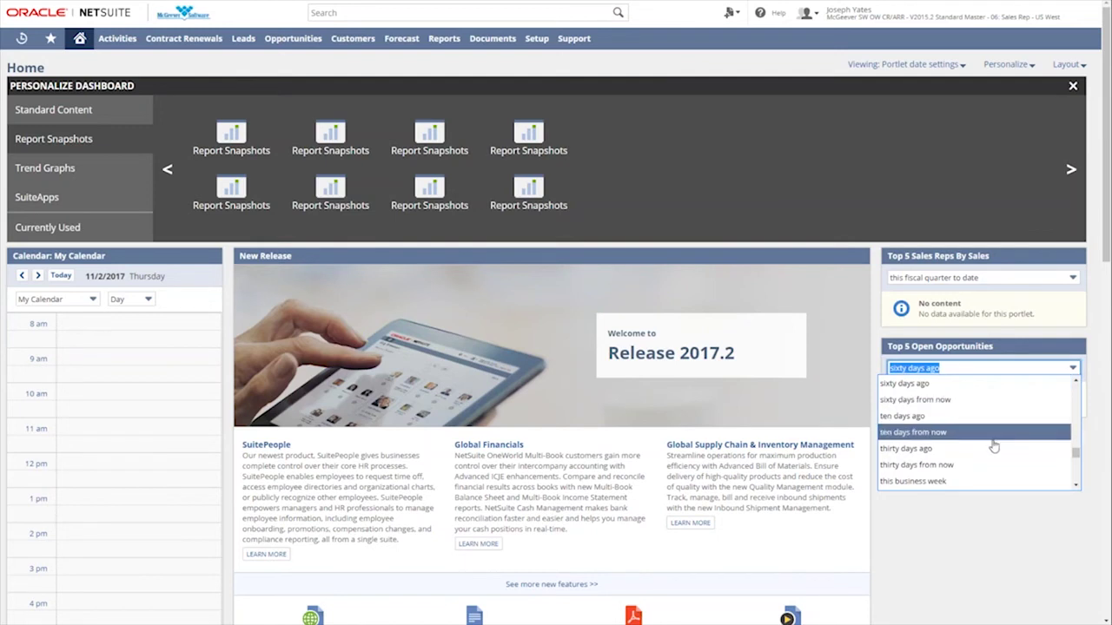
pyautogui.scroll(5, 994, 445)
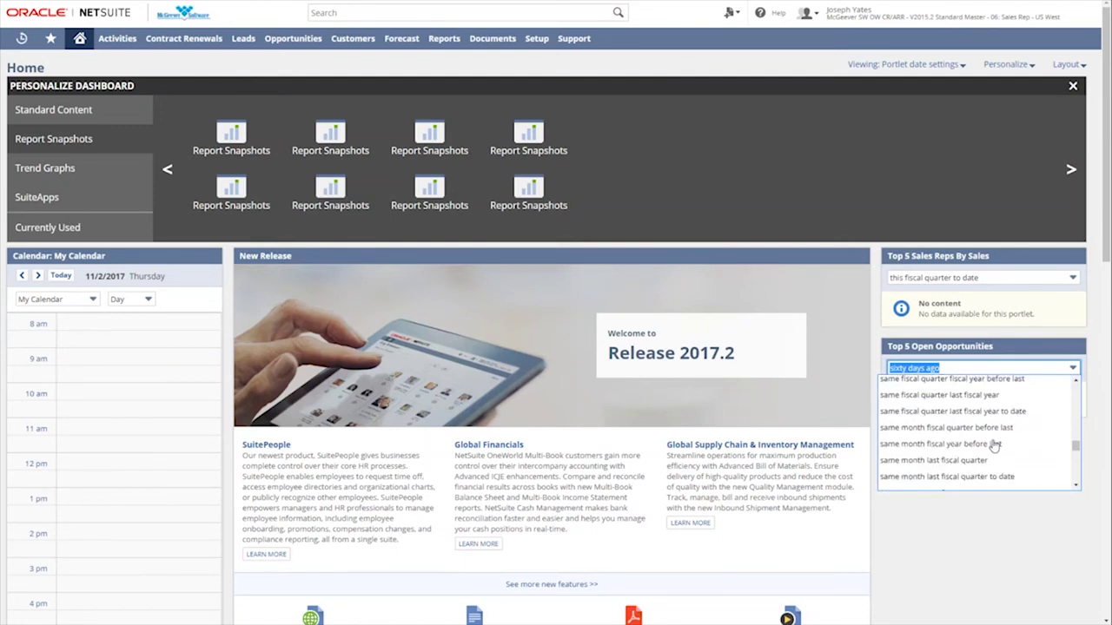
pyautogui.scroll(3, 995, 445)
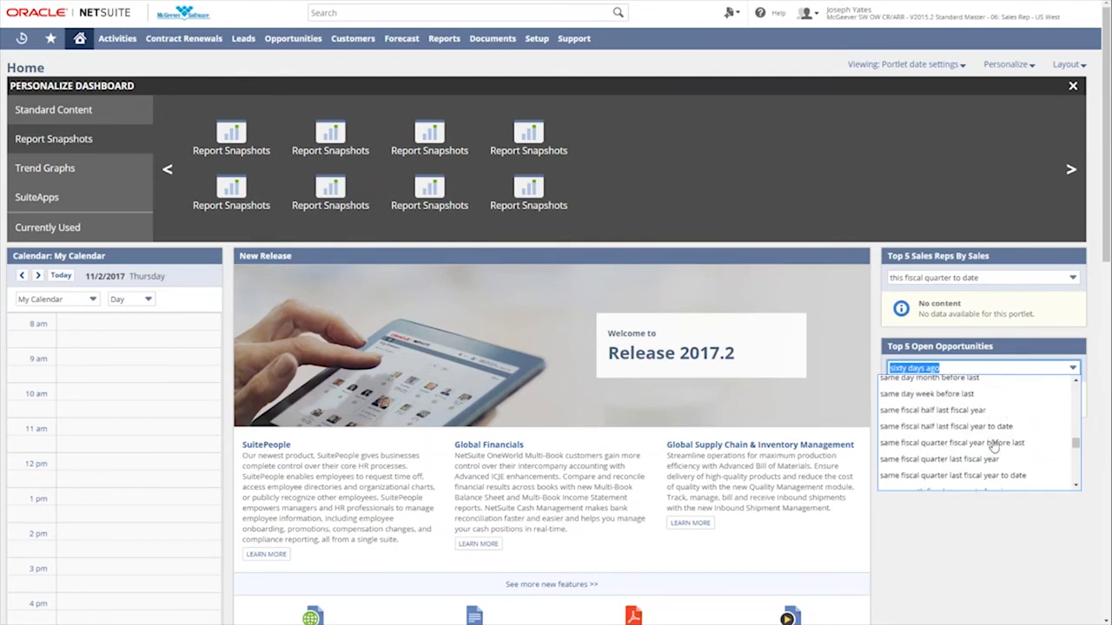
pyautogui.scroll(5, 995, 446)
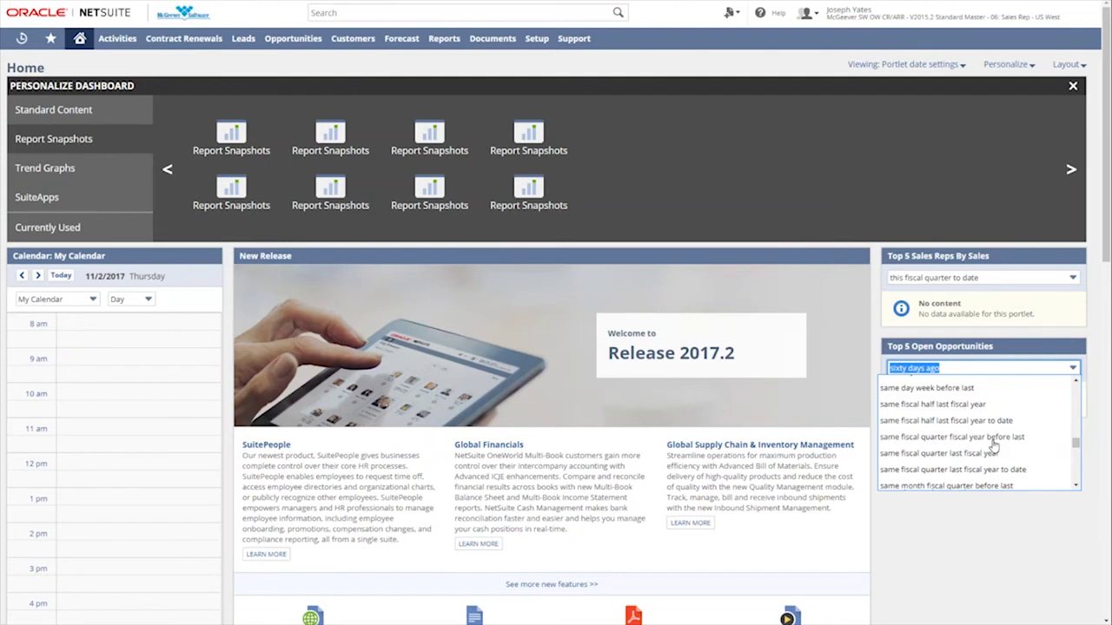
pyautogui.scroll(10, 994, 446)
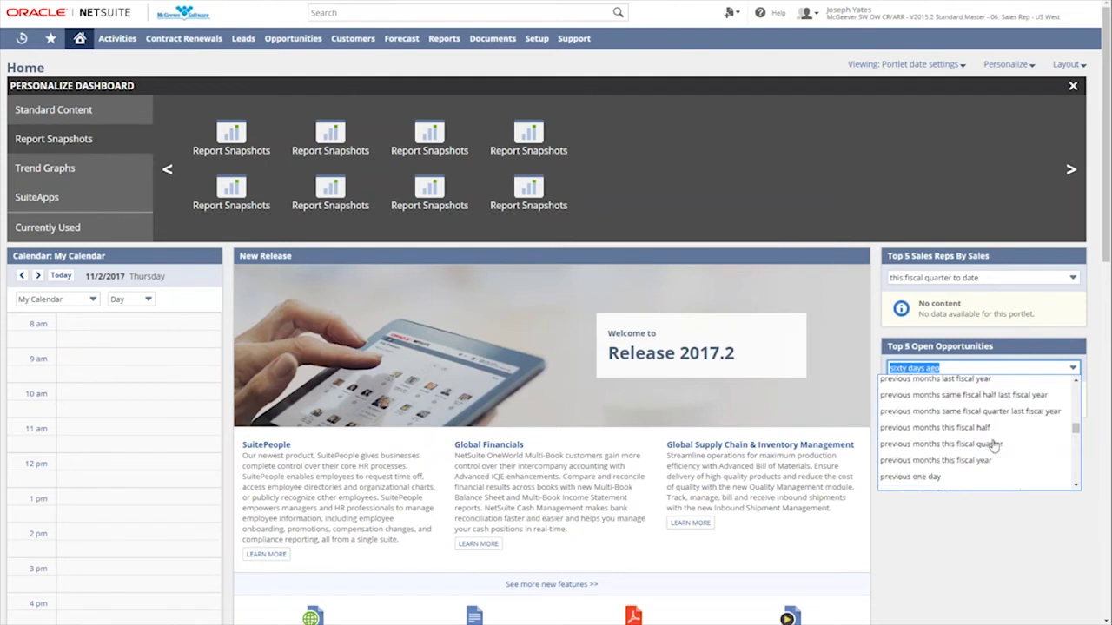
pyautogui.scroll(8, 994, 446)
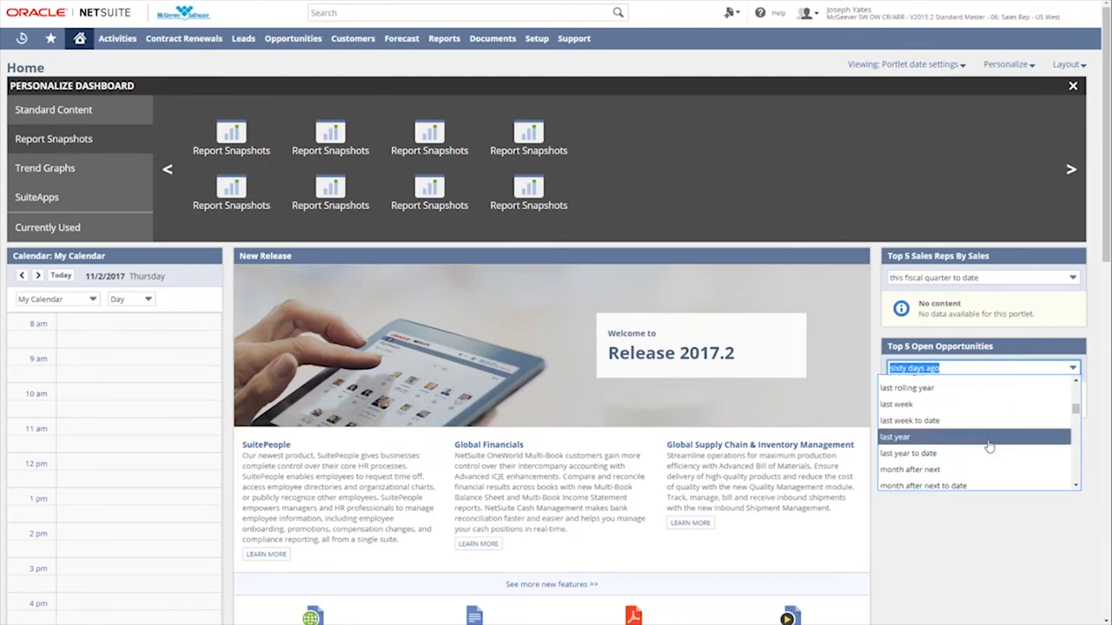
pyautogui.click(995, 445)
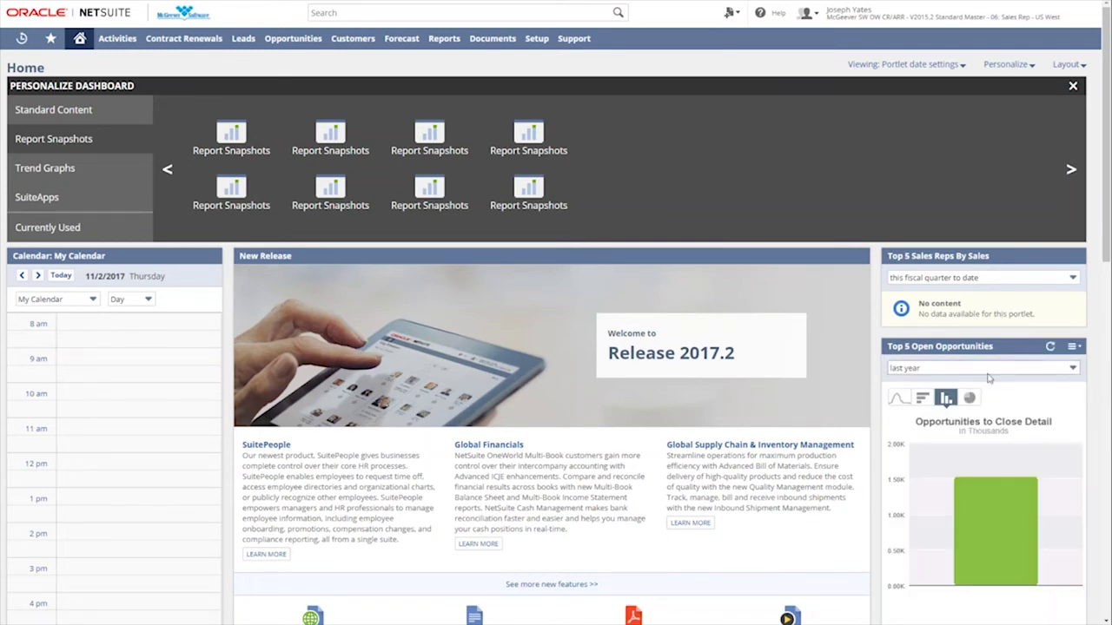
# Examine the column chart in the Top 5 Open Opportunities portlet and the details of its bar
pyautogui.moveTo(1012, 538)
pyautogui.scroll(-1, 995, 469)
pyautogui.moveTo(996, 469)
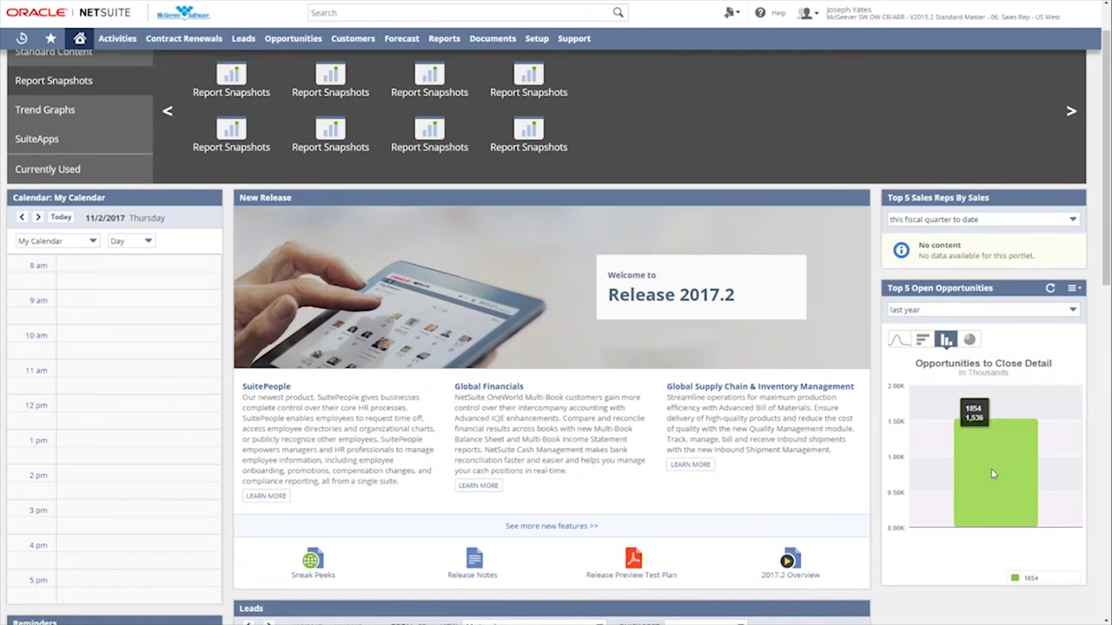
pyautogui.rightClick(993, 474)
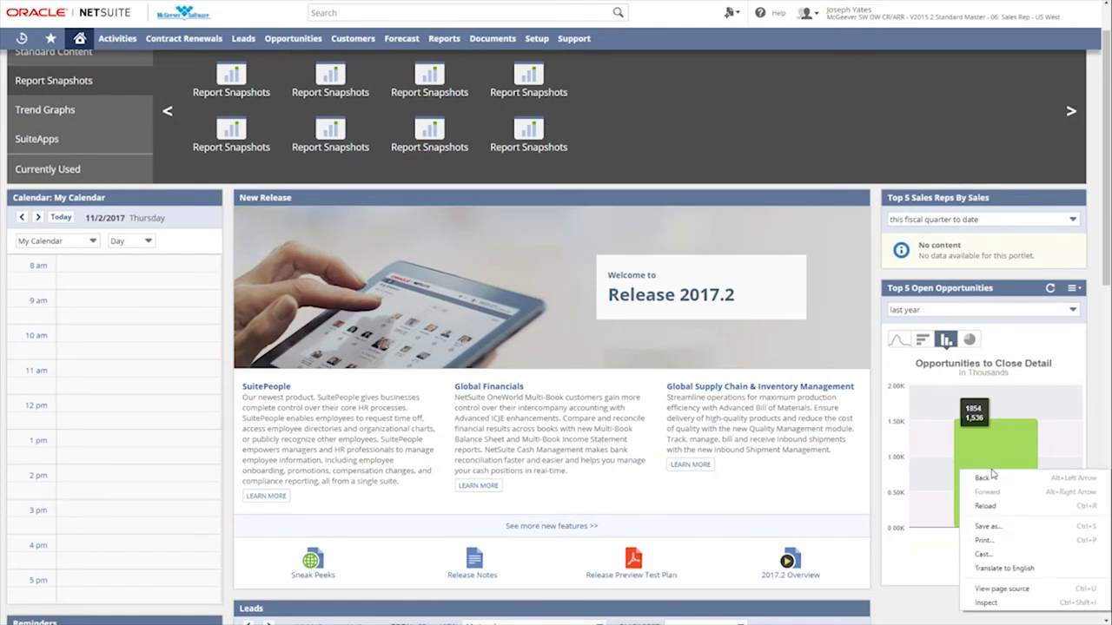
pyautogui.click(979, 464)
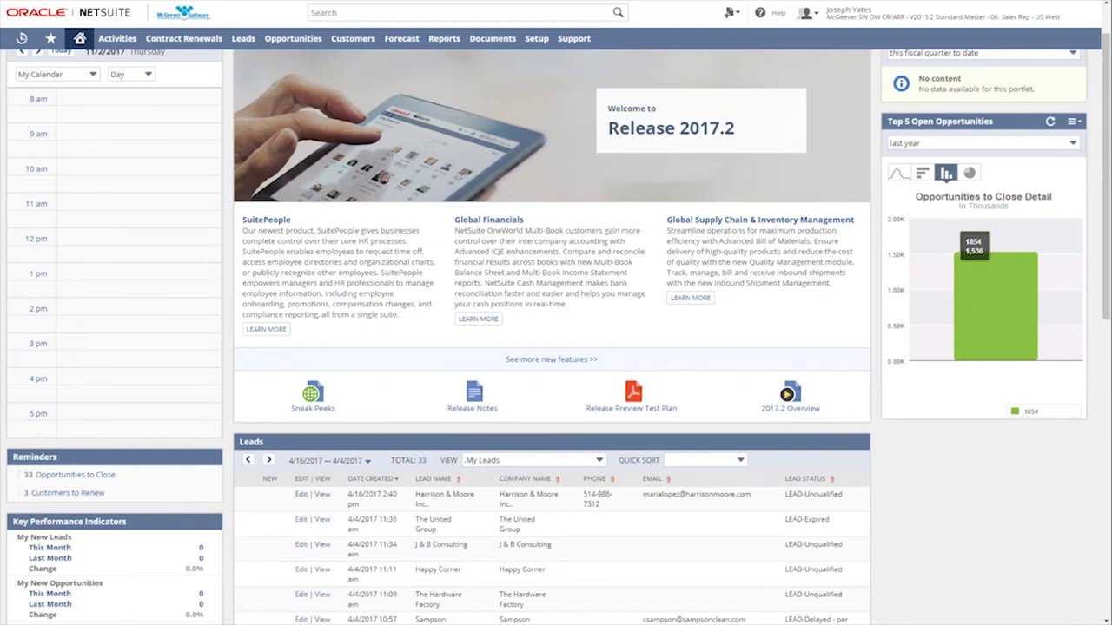
# Collapse the New Release portlet and display the available trend graphs for personalizing the dashboard
pyautogui.scroll(1, 556, 312)
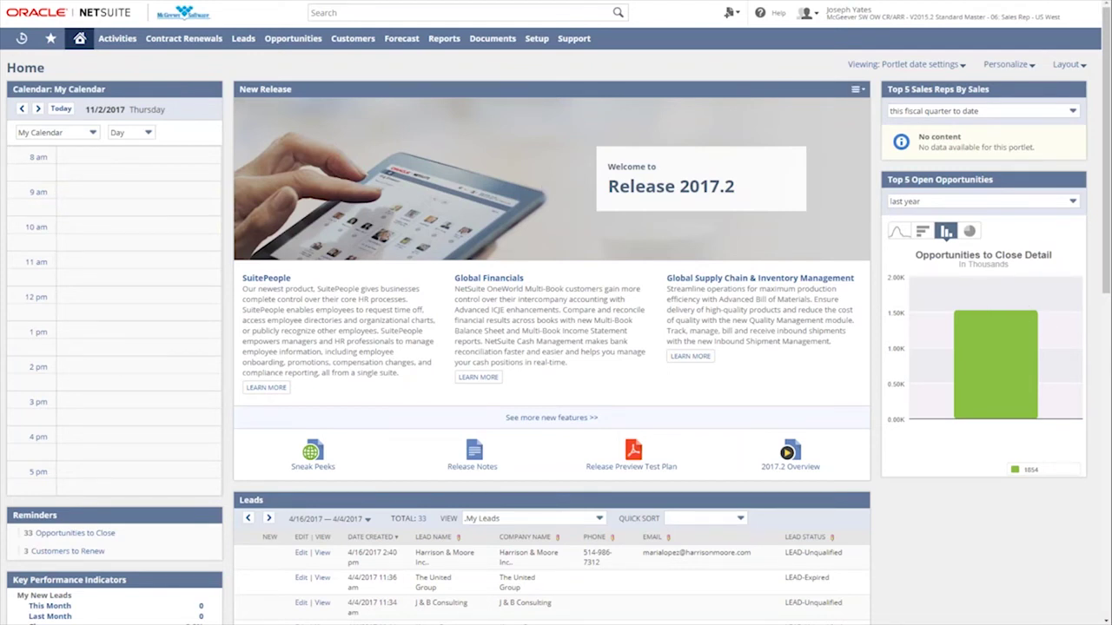
pyautogui.click(506, 89)
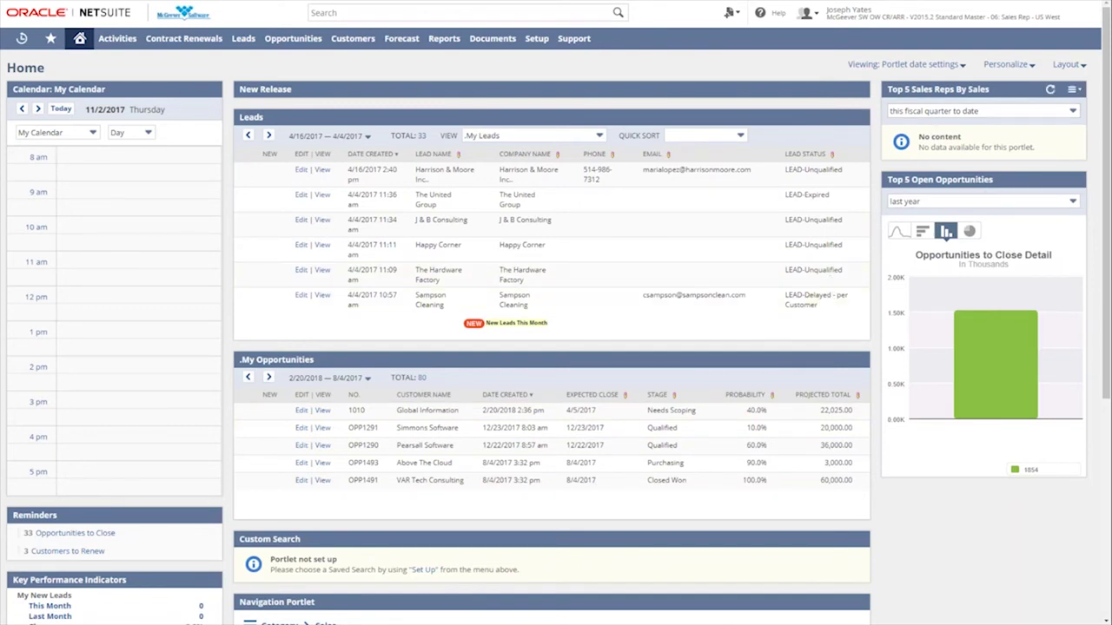
pyautogui.click(1005, 64)
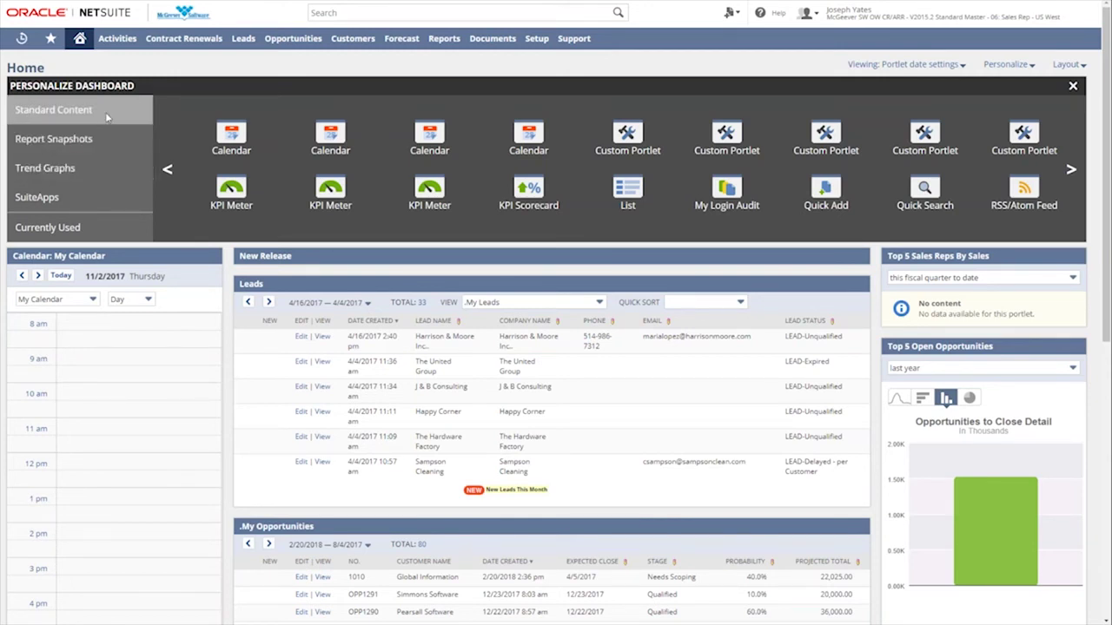
pyautogui.click(108, 173)
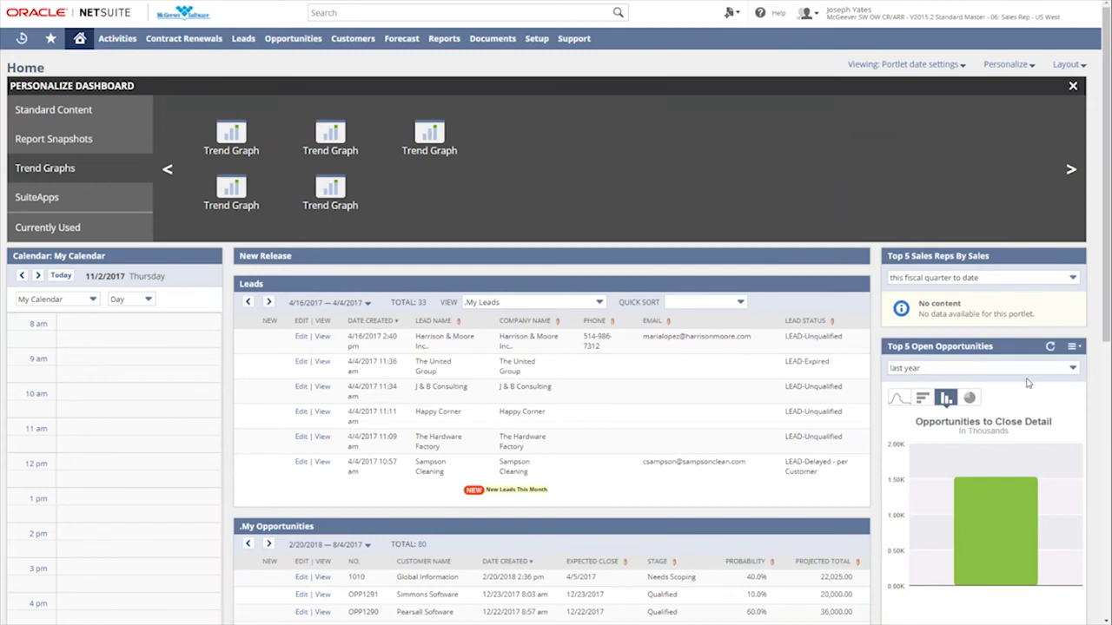
# Collapse the Top 5 Open Opportunities and Top 5 Sales Reps By Sales portlets
pyautogui.click(976, 348)
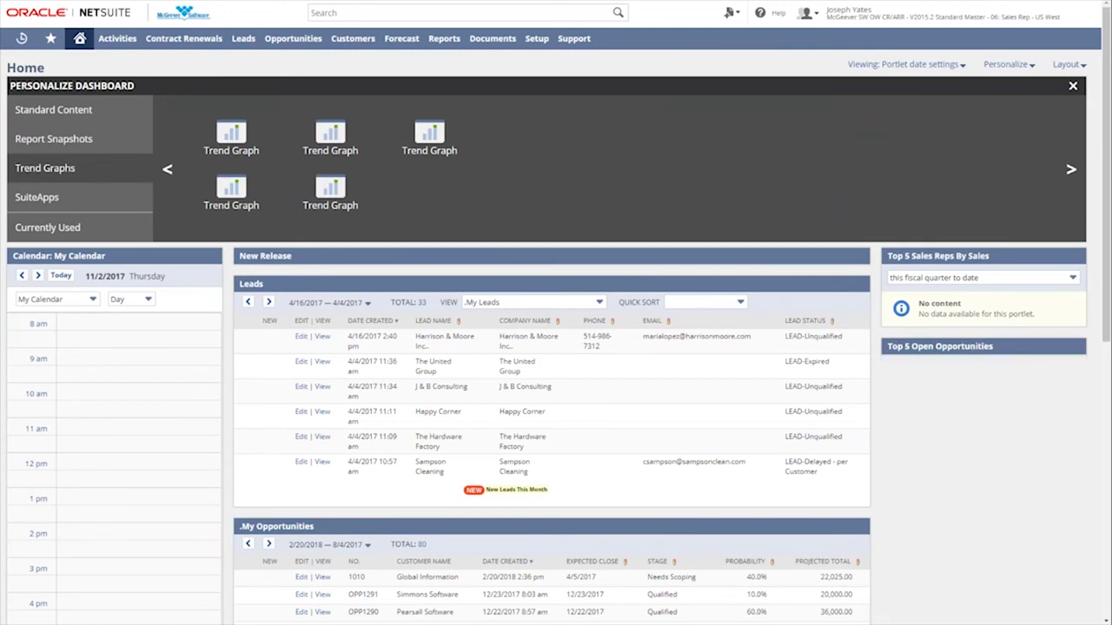
pyautogui.click(944, 254)
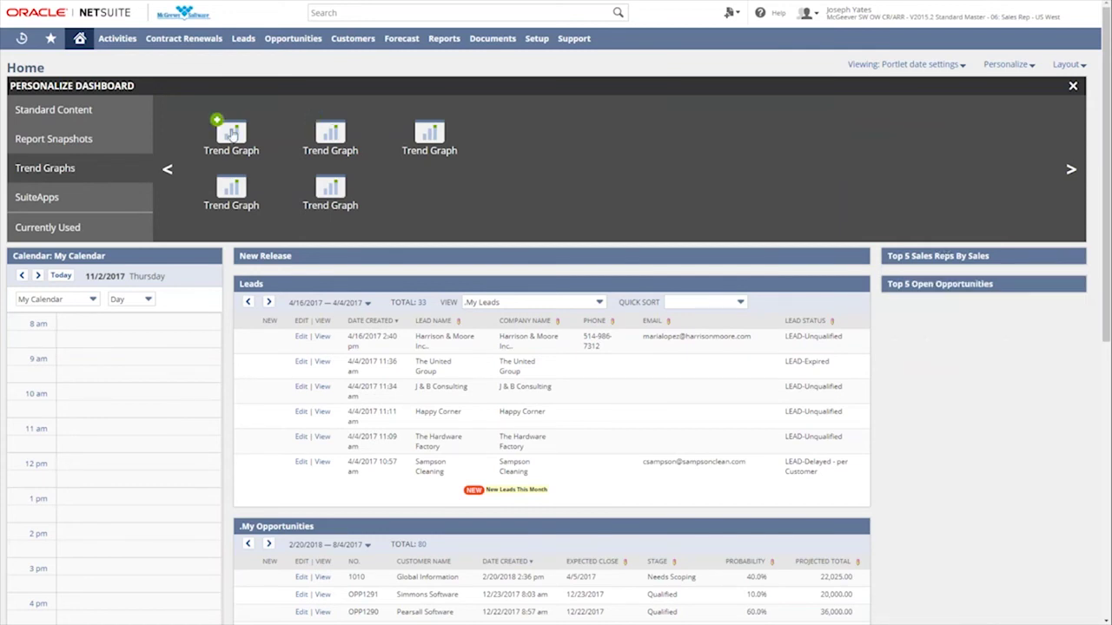
# Add a Trend Graph portlet below Top 5 Open Opportunities and open its setup
pyautogui.moveTo(232, 132); pyautogui.dragTo(985, 344)
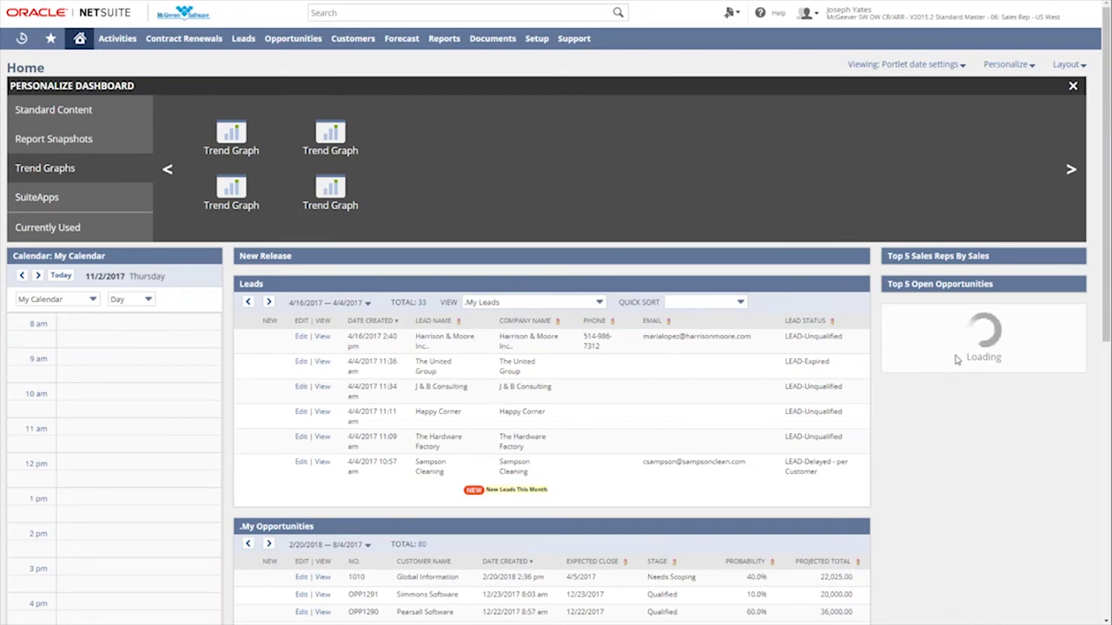
pyautogui.click(1074, 311)
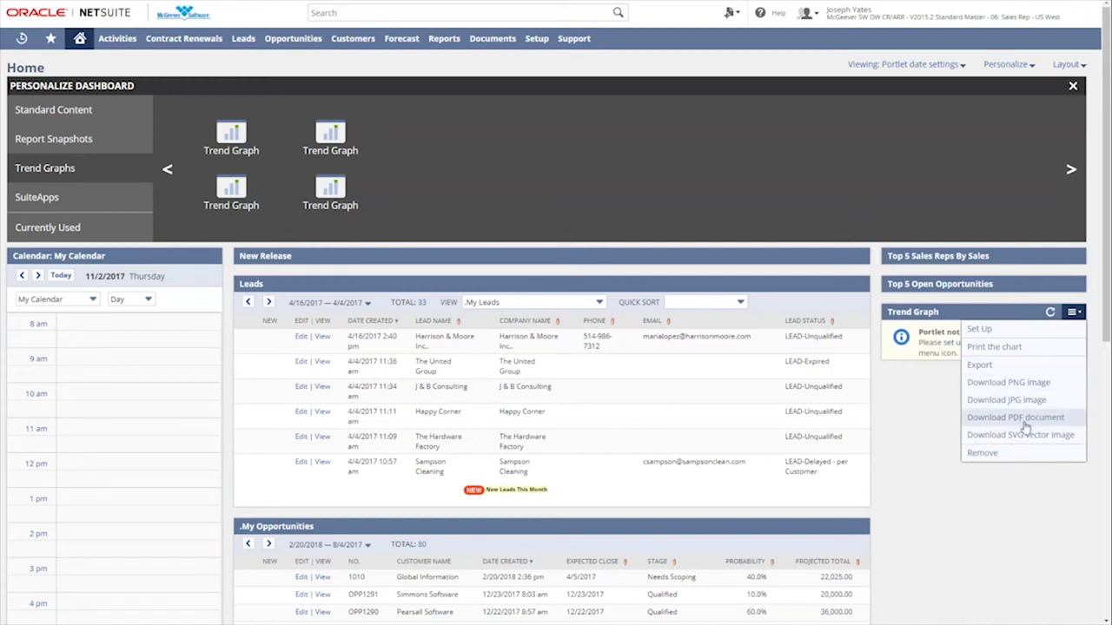
pyautogui.click(1025, 331)
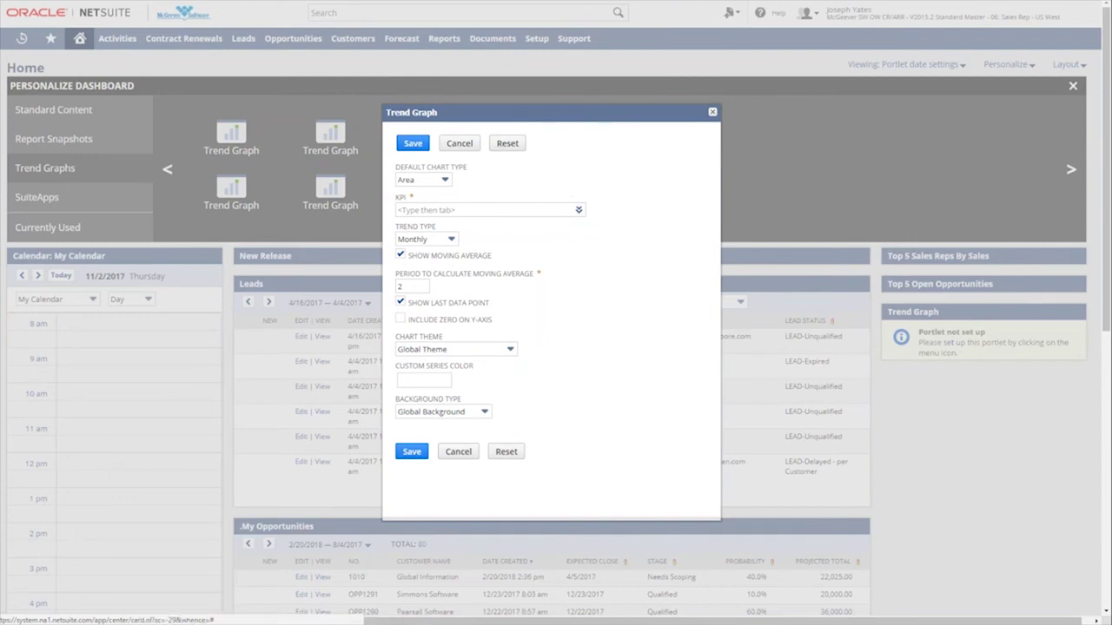
# Keep Area as the trend graph's default chart type and choose Open Cases as its KPI
pyautogui.click(446, 182)
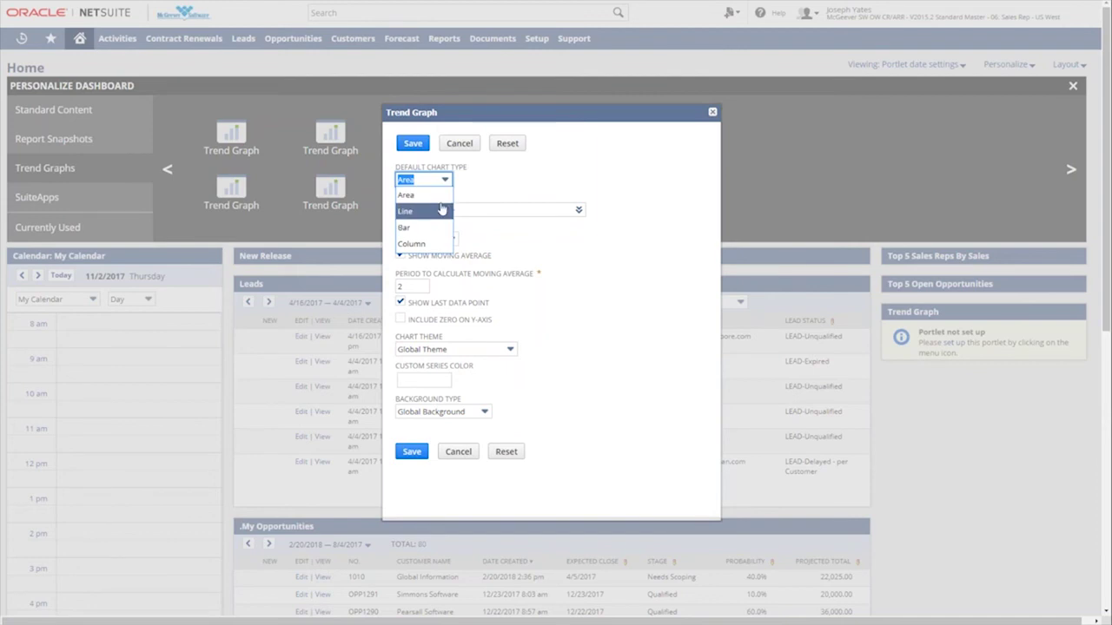
pyautogui.click(524, 196)
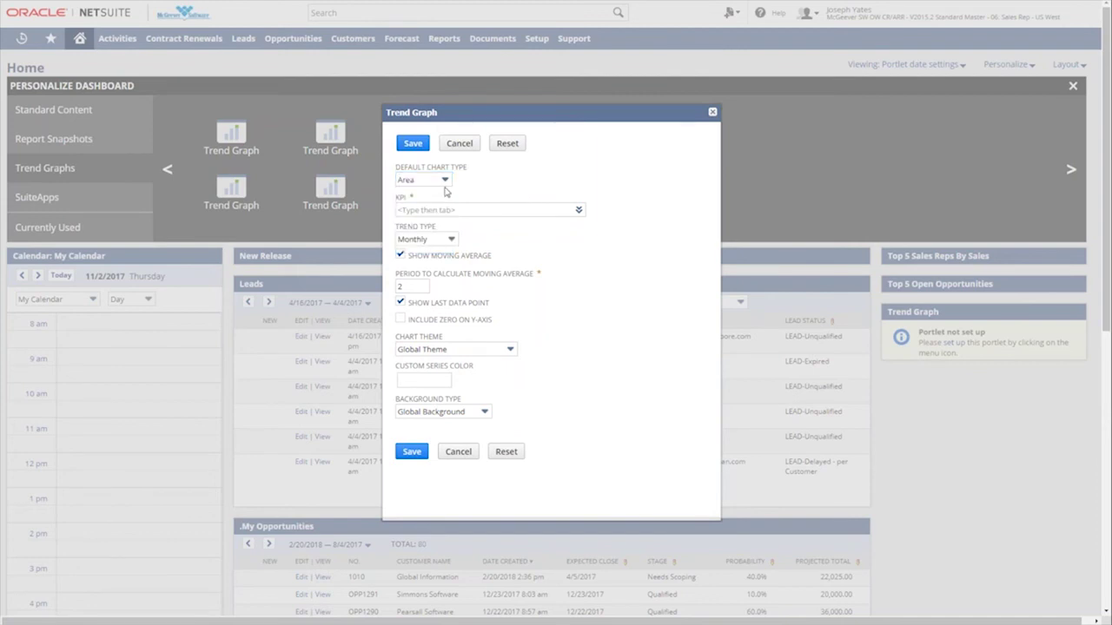
pyautogui.click(578, 209)
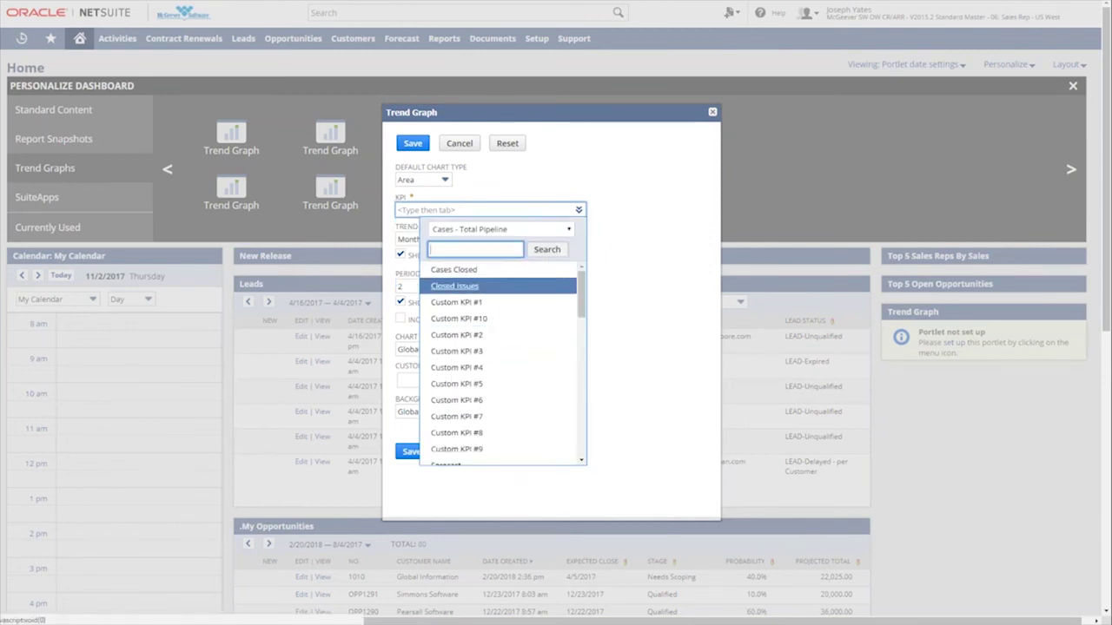
pyautogui.scroll(-3, 461, 291)
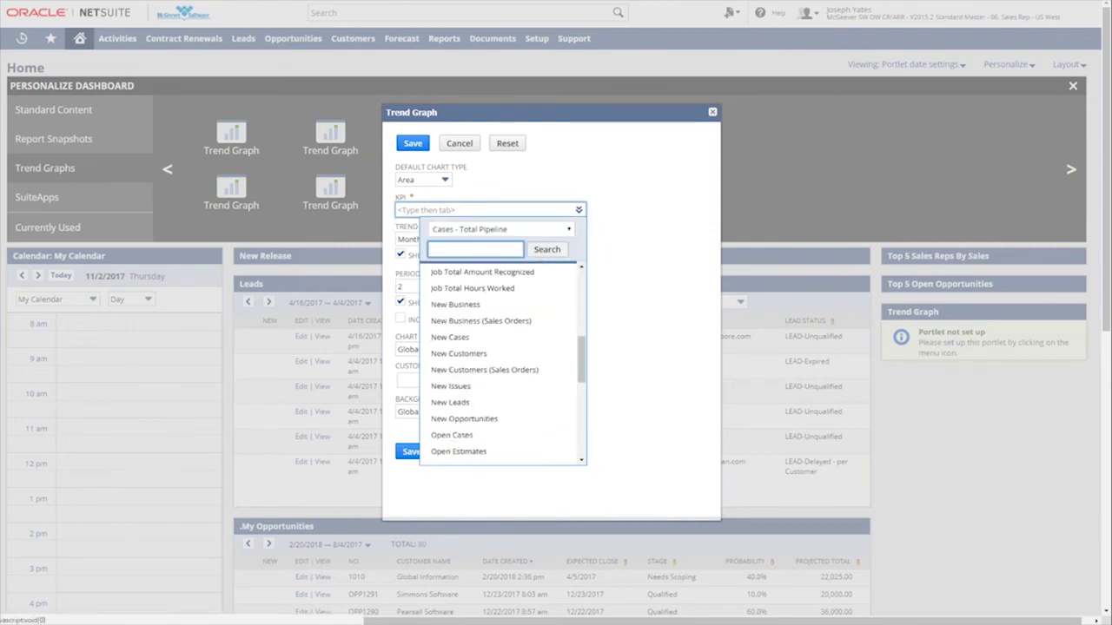
pyautogui.scroll(-3, 503, 364)
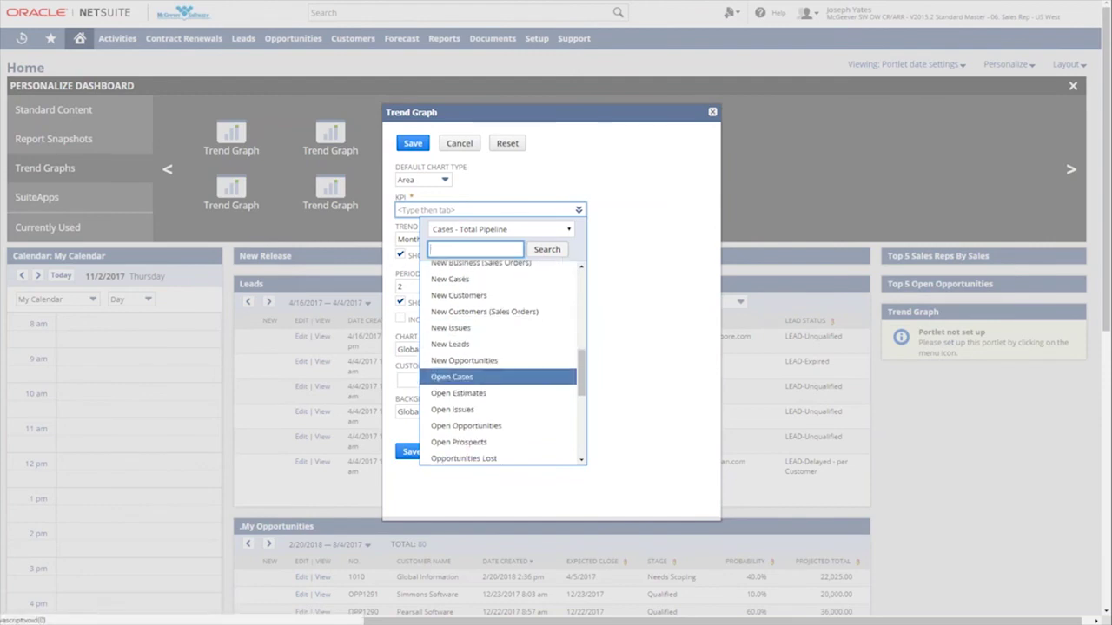
pyautogui.click(495, 377)
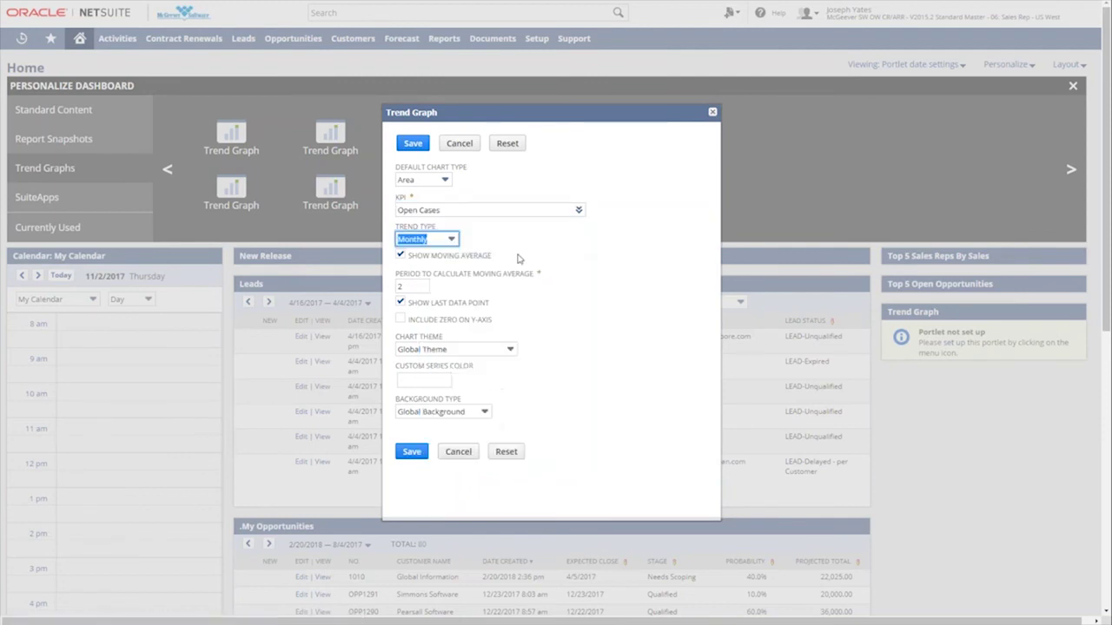
# Review the trend type options, keep Monthly, and save the trend graph setup
pyautogui.click(453, 239)
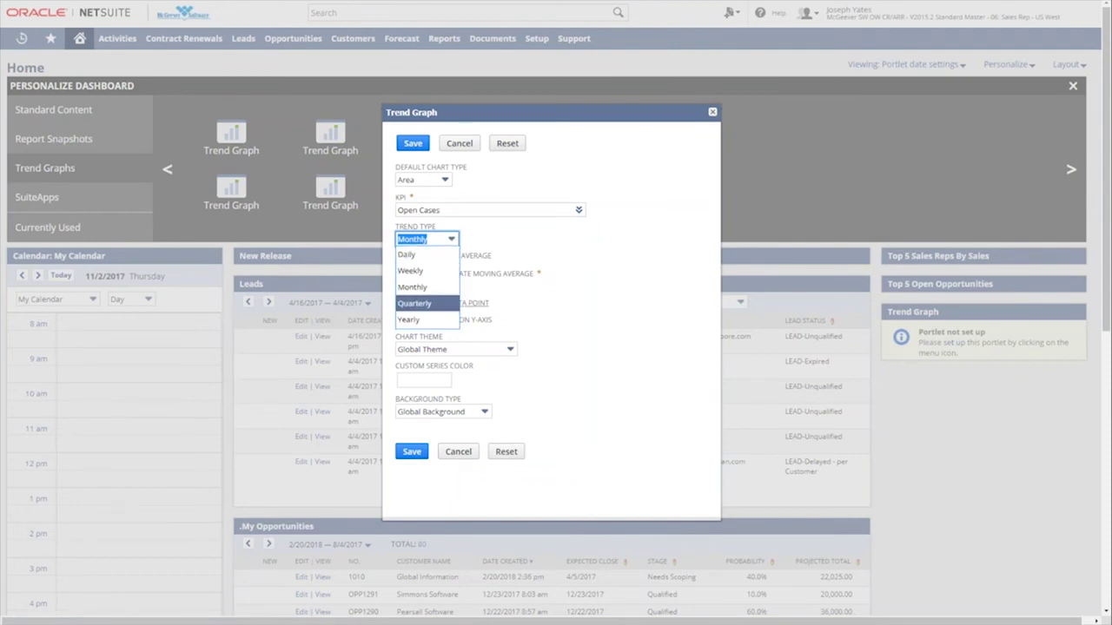
pyautogui.click(578, 251)
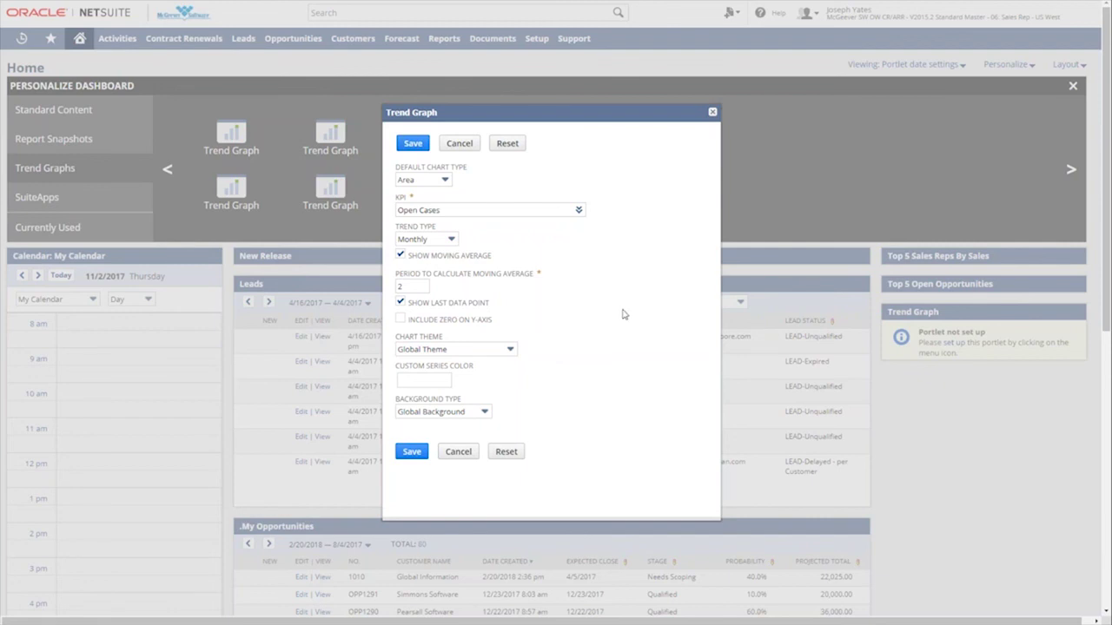
pyautogui.click(414, 452)
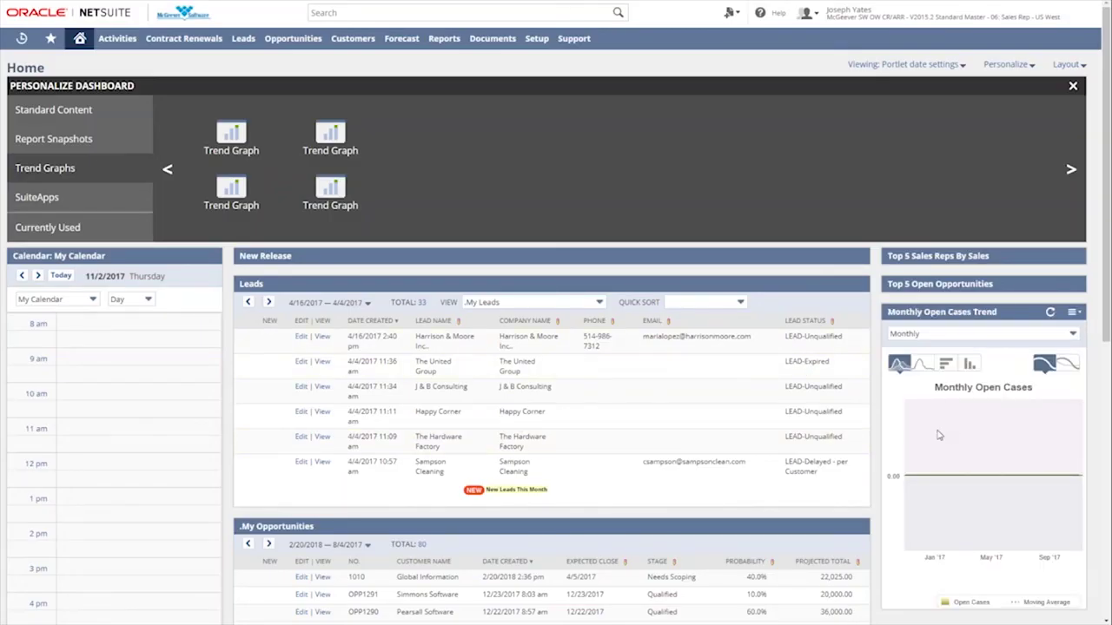
# Preview the bar, column and year-comparison views of the Monthly Open Cases graph, leaving it as a line chart without comparison
pyautogui.moveTo(976, 475)
pyautogui.scroll(-1, 964, 474)
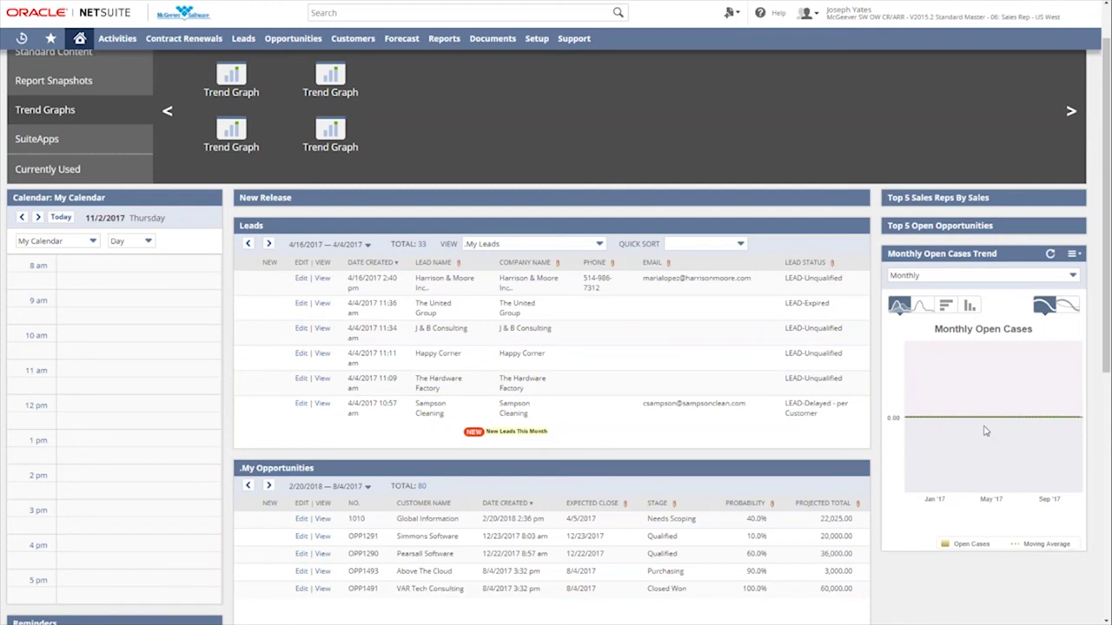
pyautogui.moveTo(984, 421)
pyautogui.click(920, 309)
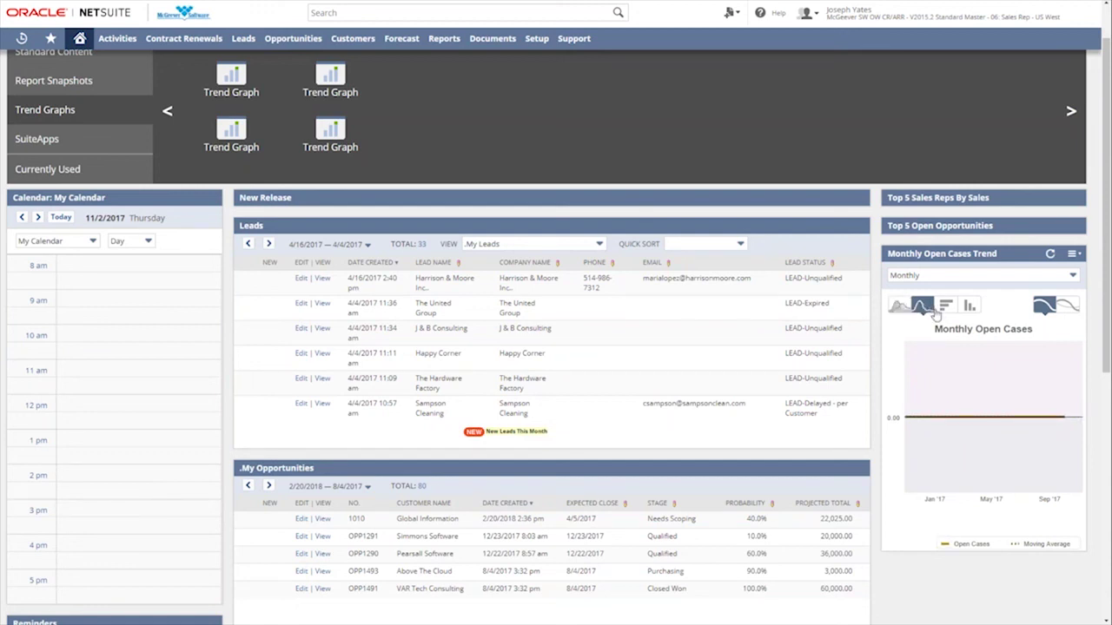
pyautogui.click(945, 308)
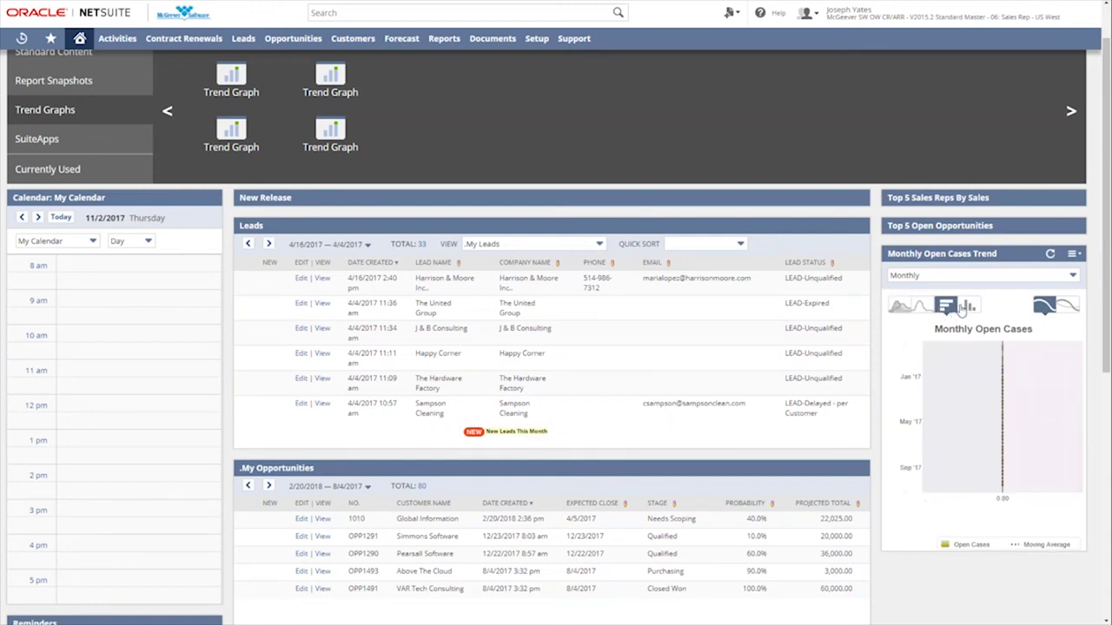
pyautogui.click(969, 309)
pyautogui.click(925, 314)
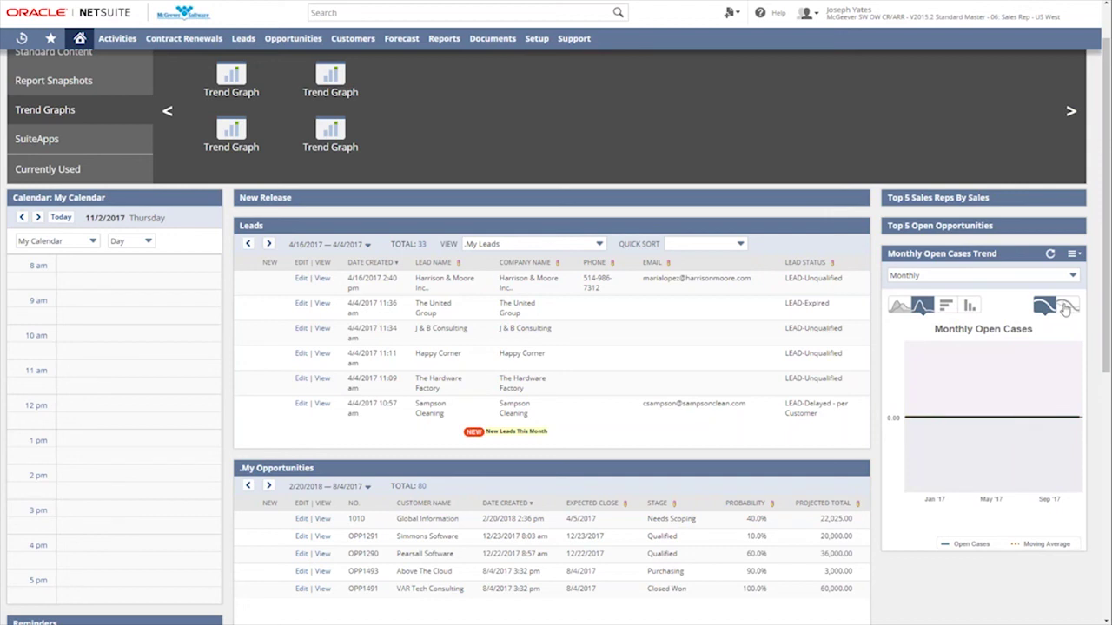
pyautogui.click(1065, 309)
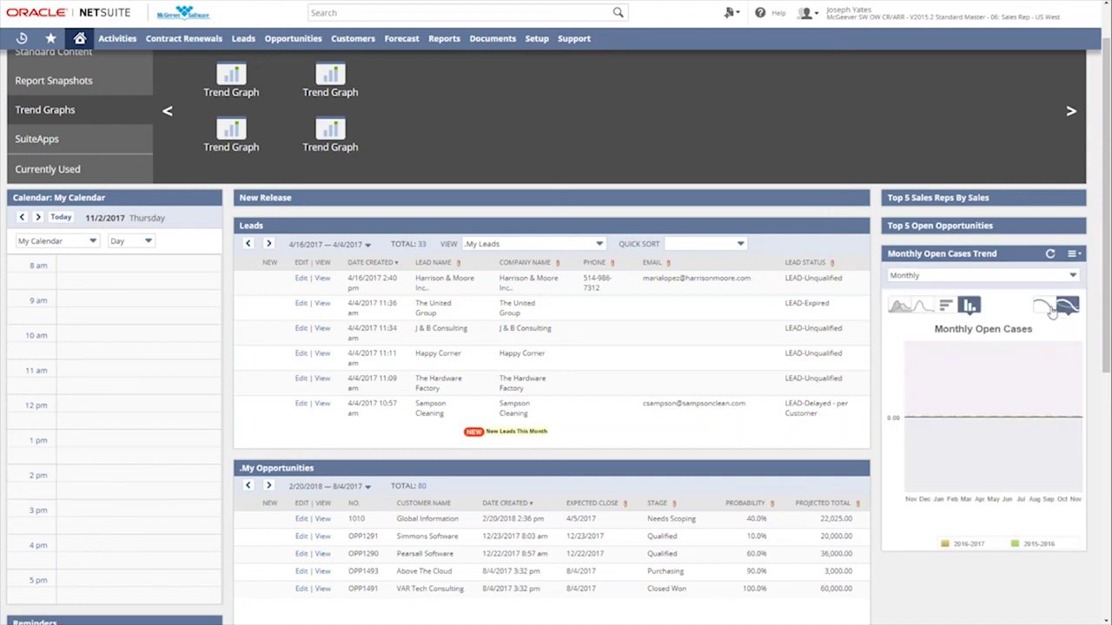
pyautogui.click(1044, 307)
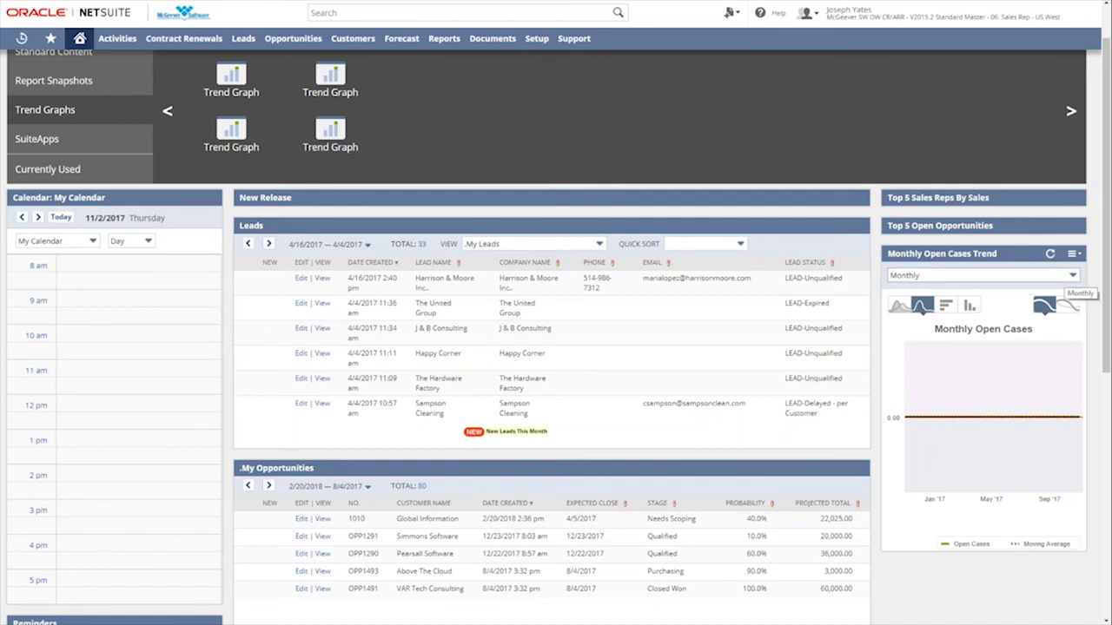
# Change the period of the open cases trend graph to Yearly
pyautogui.click(1069, 278)
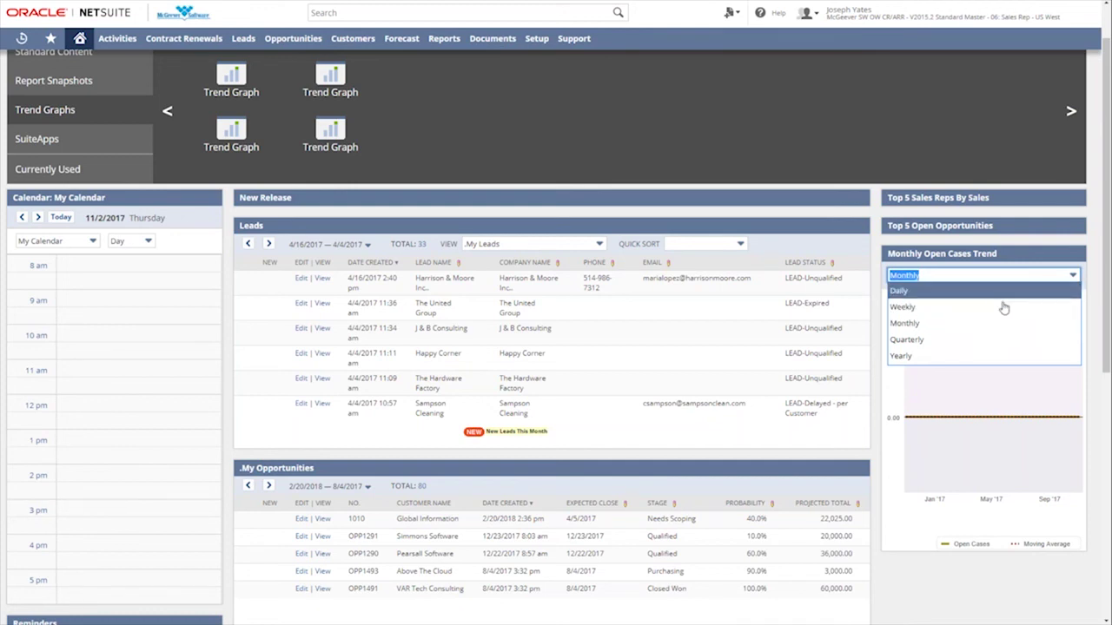
pyautogui.click(999, 361)
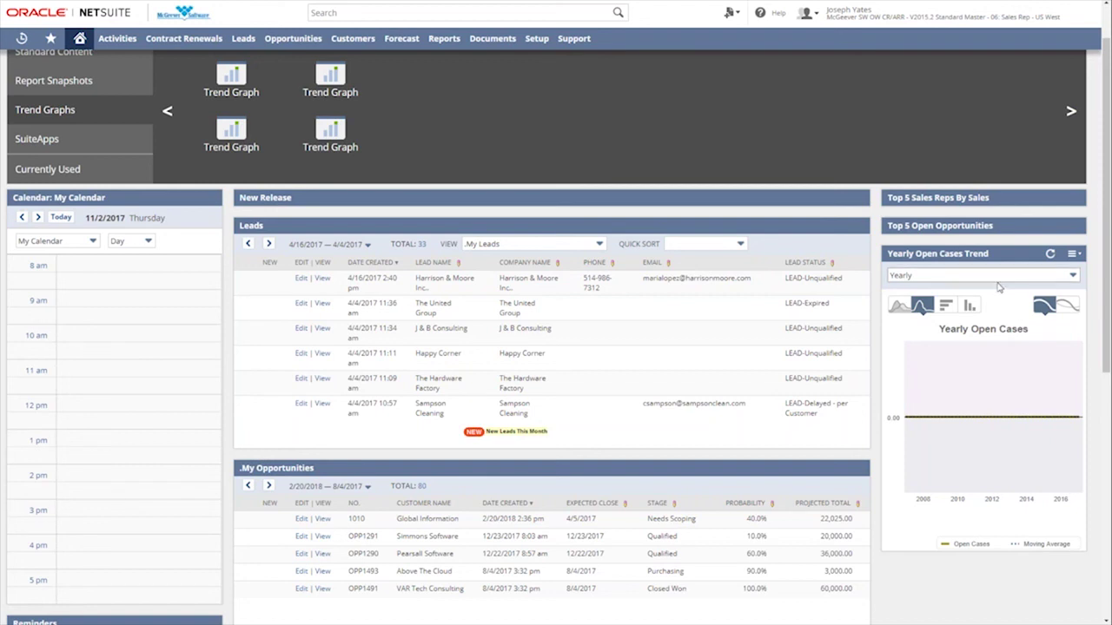
pyautogui.scroll(2, 984, 305)
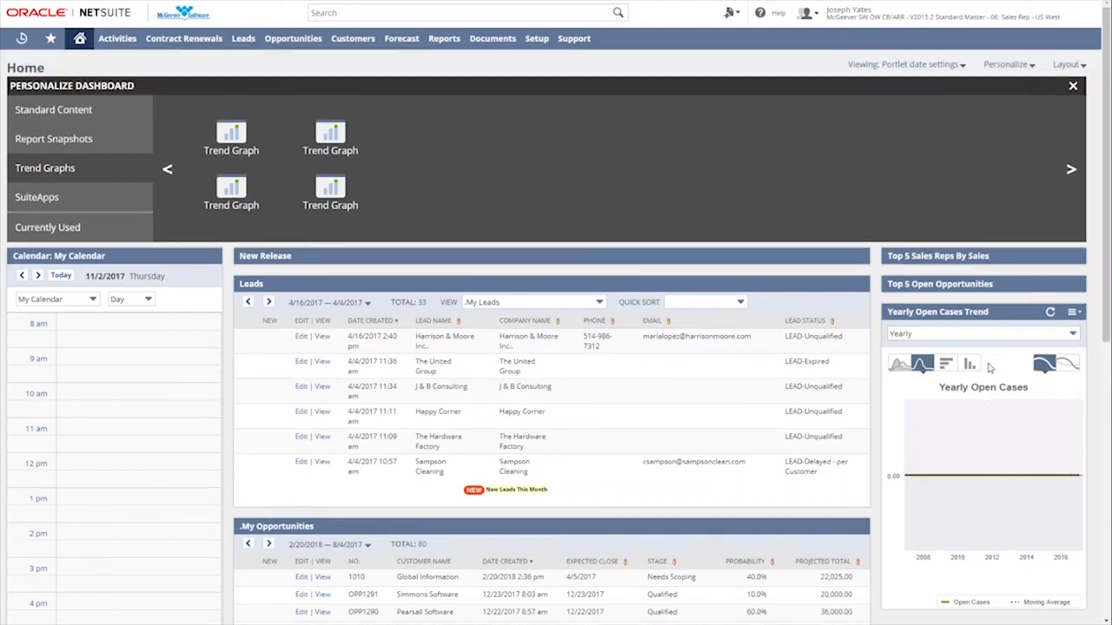